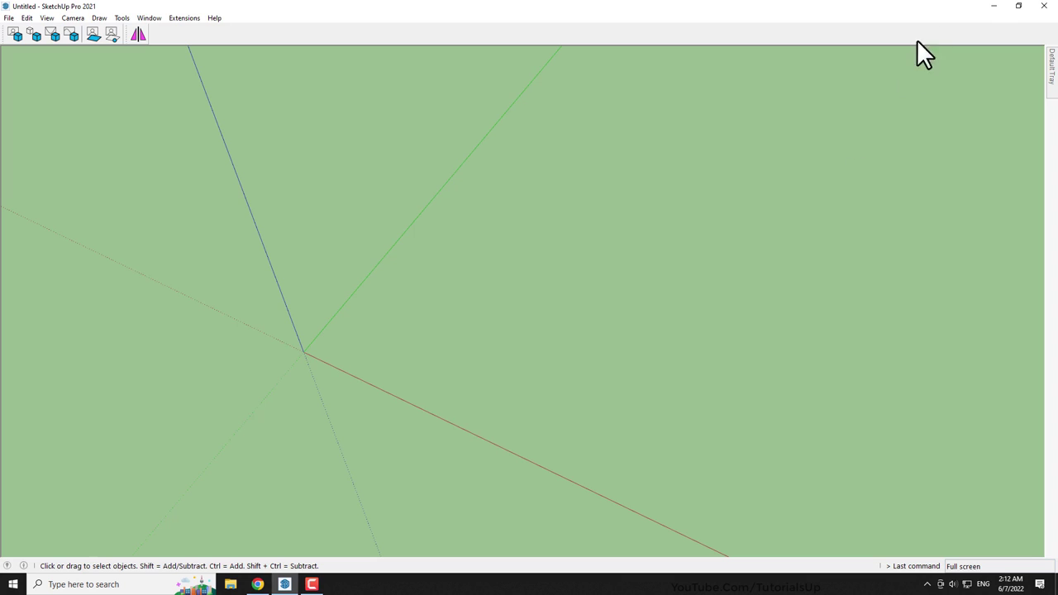
# Preview the portrait, gradient and smiling-man photos on the desktop, then return to SketchUp.
pyautogui.click(995, 7)
pyautogui.doubleClick(29, 15)
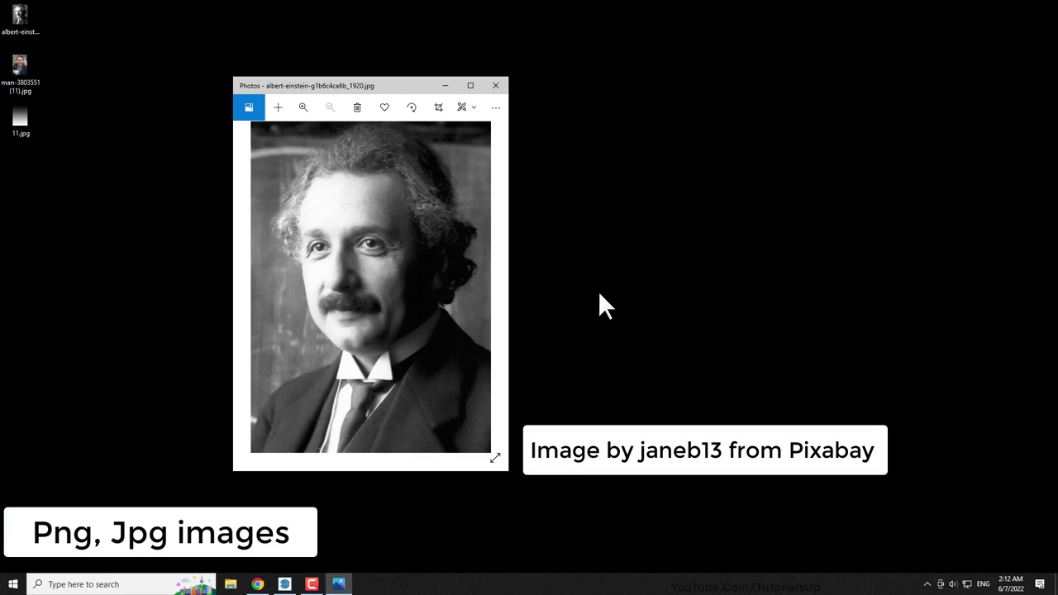
pyautogui.press('Left')
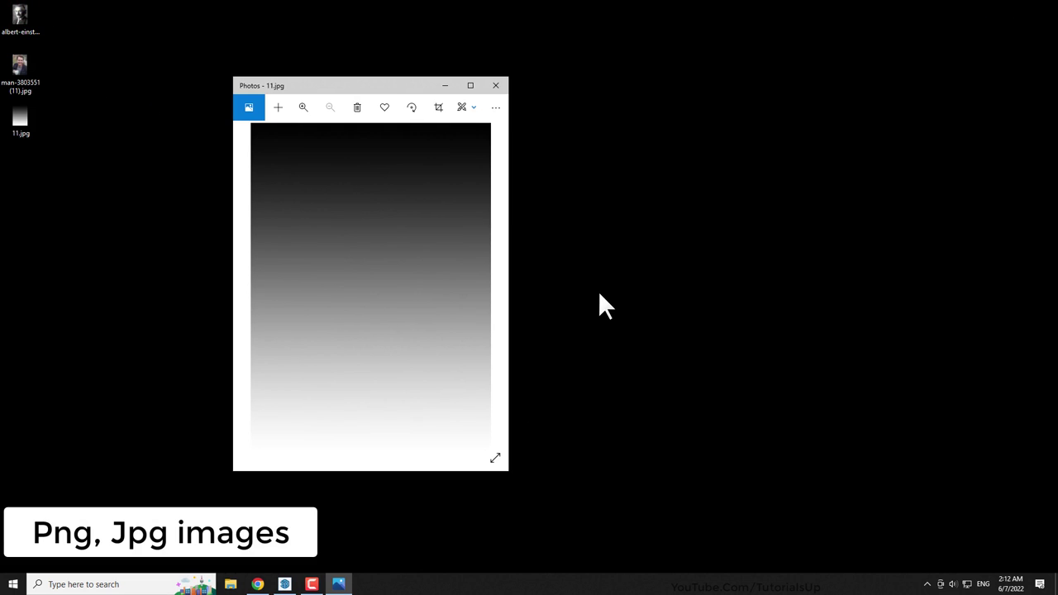
pyautogui.press('Left')
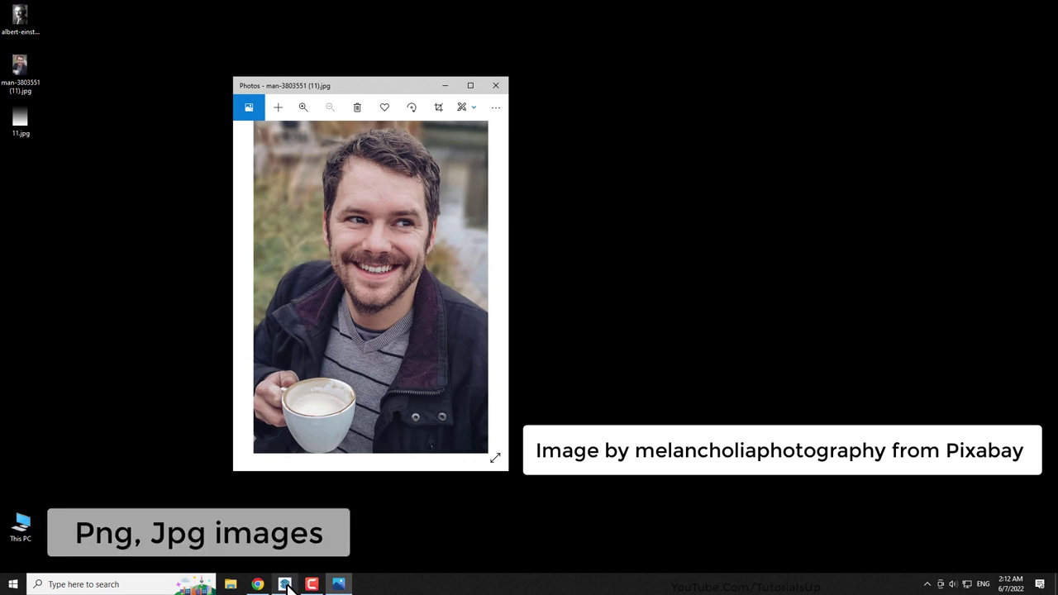
pyautogui.click(284, 584)
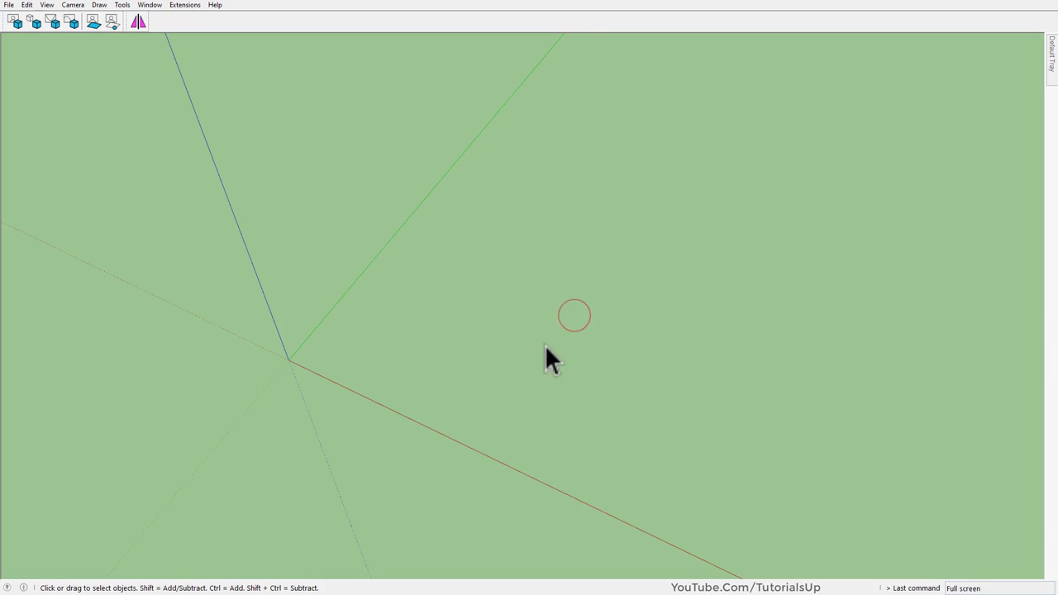
# Draw a circle and set it to radius 80 mm with 3 segments, forming a triangle.
pyautogui.press('c')
pyautogui.click(446, 356)
pyautogui.click(494, 291)
pyautogui.press('space')
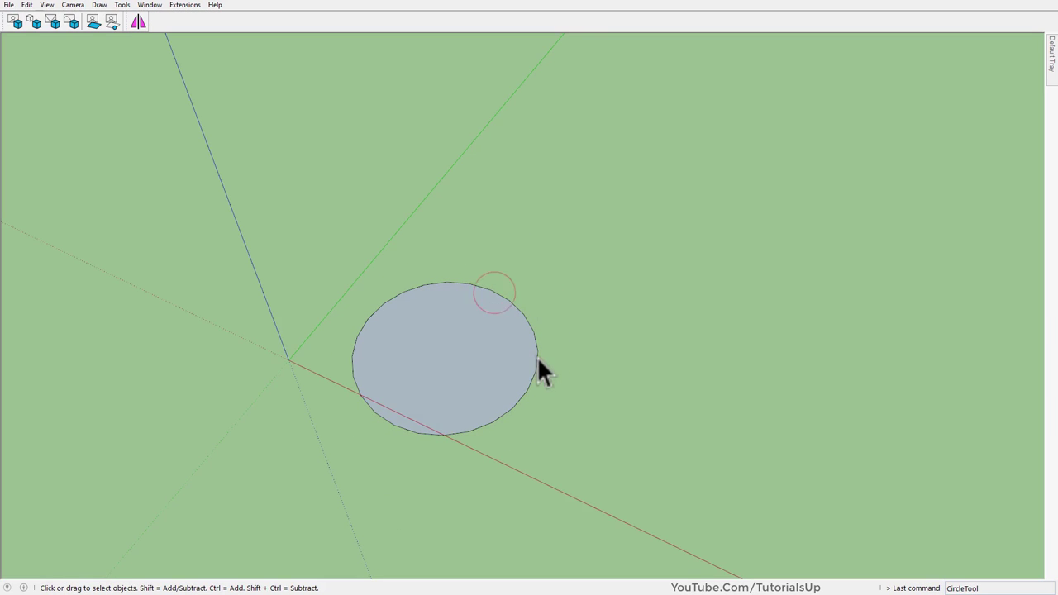
pyautogui.click(999, 91)
pyautogui.write('80')
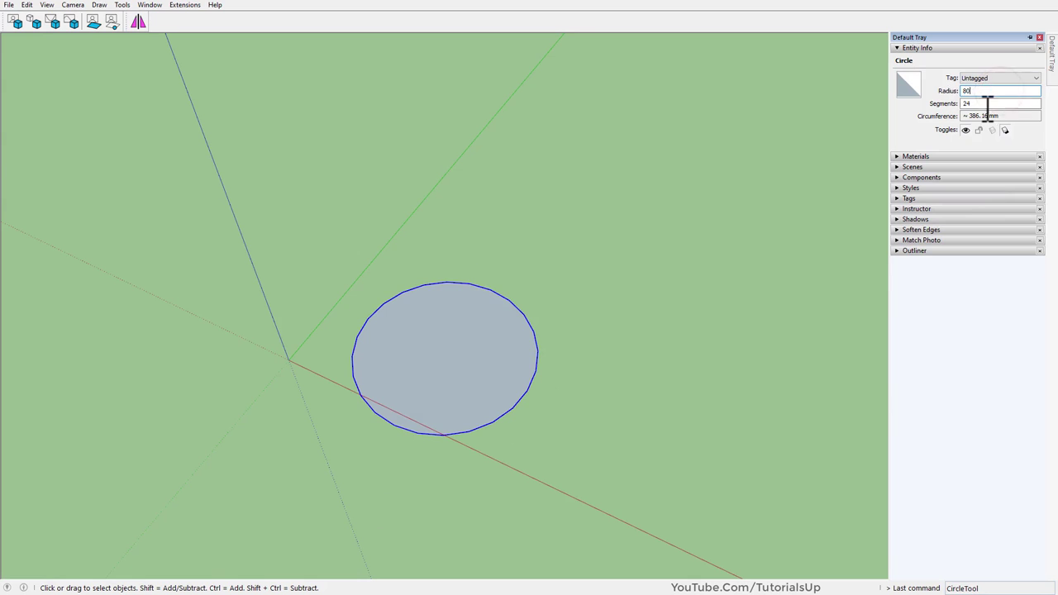
pyautogui.click(986, 107)
pyautogui.press('Return')
# Reverse the triangle face to white and make it a component with re-centered axes.
pyautogui.click(691, 354)
pyautogui.rightClick(457, 362)
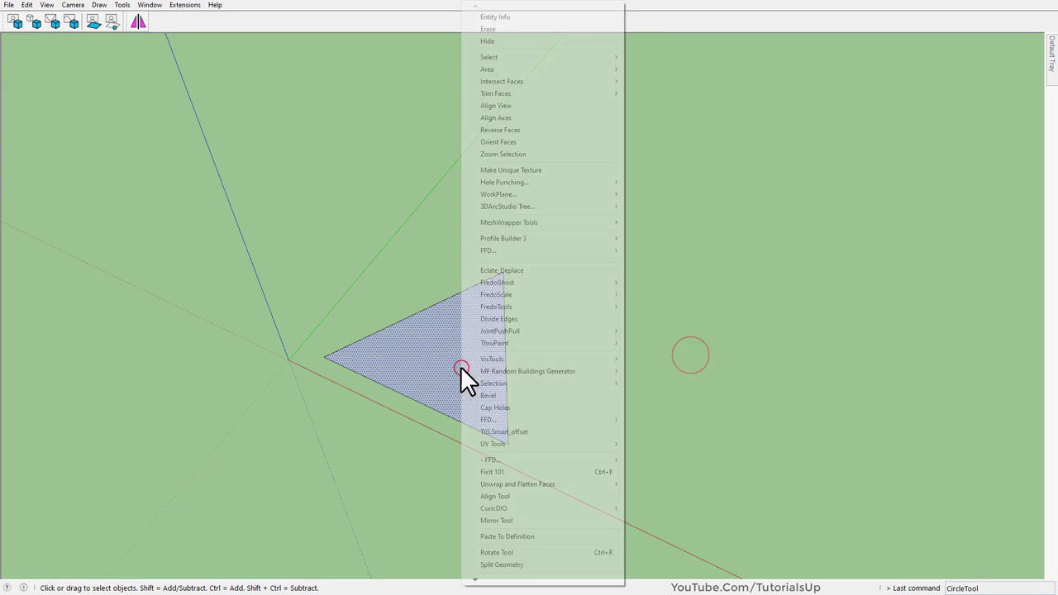
pyautogui.click(503, 135)
pyautogui.rightClick(450, 355)
pyautogui.click(535, 98)
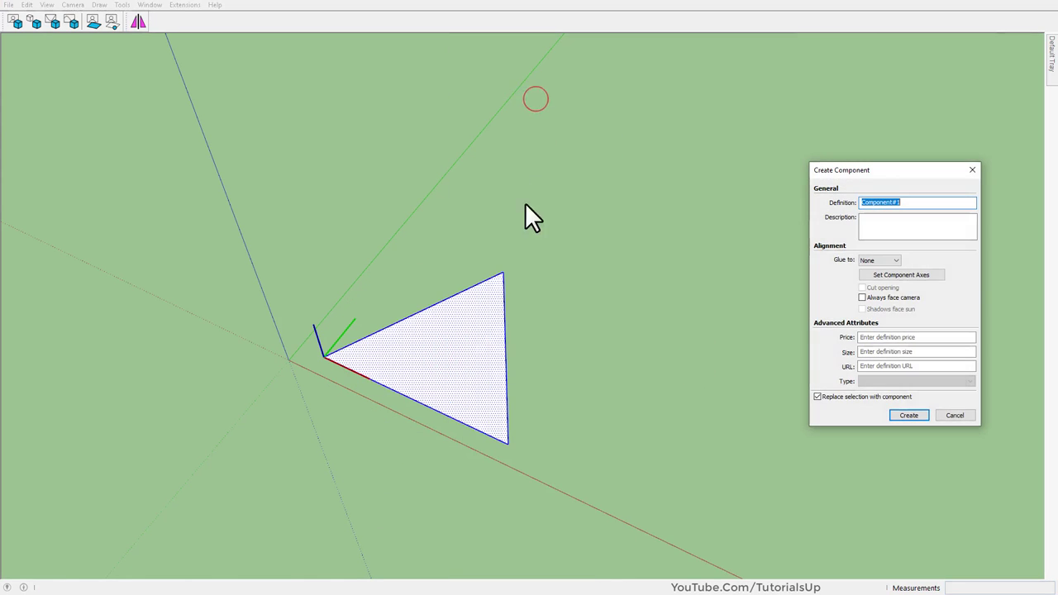
pyautogui.click(899, 274)
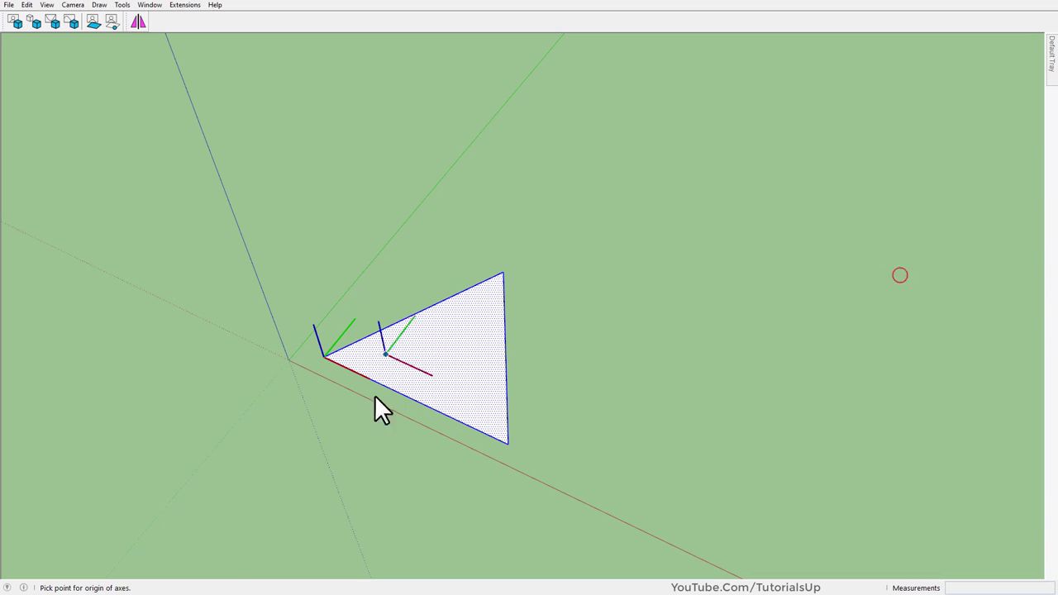
pyautogui.click(444, 350)
pyautogui.click(904, 413)
# Copy the triangle and scale-flip the copy so the pair forms a rhombus.
pyautogui.press('m')
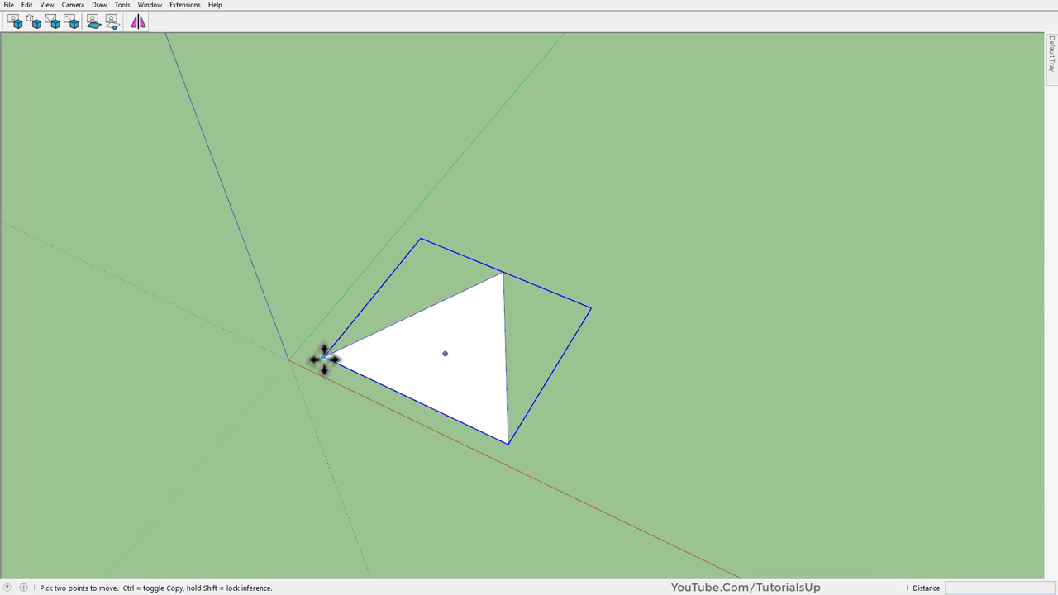
pyautogui.press('ctrl')
pyautogui.click(324, 357)
pyautogui.click(405, 394)
pyautogui.press('s')
pyautogui.moveTo(594, 308); pyautogui.dragTo(513, 436)
pyautogui.press('space')
# Array the rhombus into a row of 25 copies.
pyautogui.scroll(-3, 207, 230)
pyautogui.press('m')
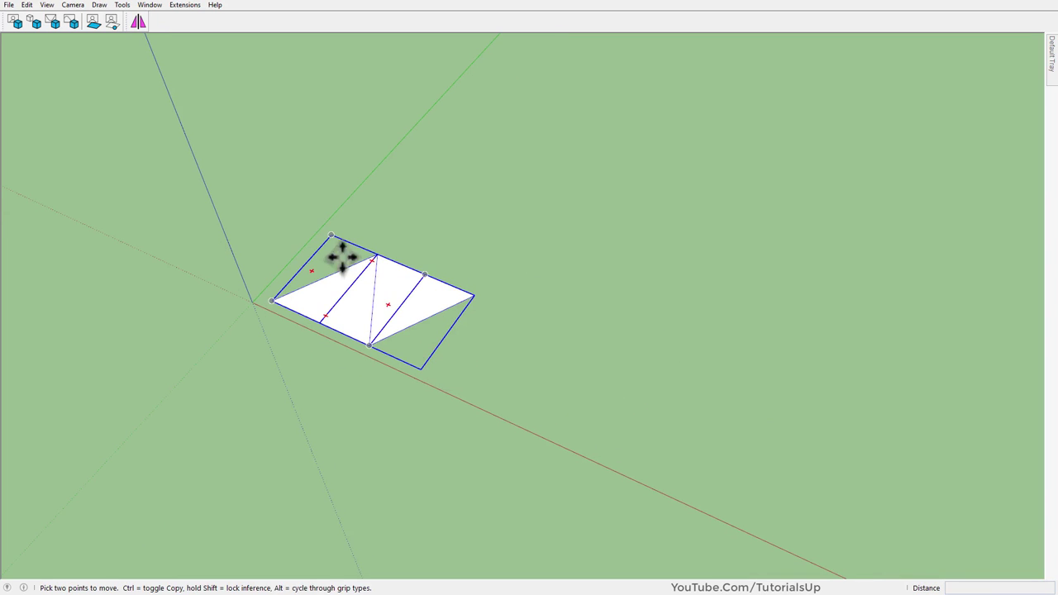
pyautogui.click(373, 248)
pyautogui.press('Escape')
pyautogui.scroll(-5, 217, 234)
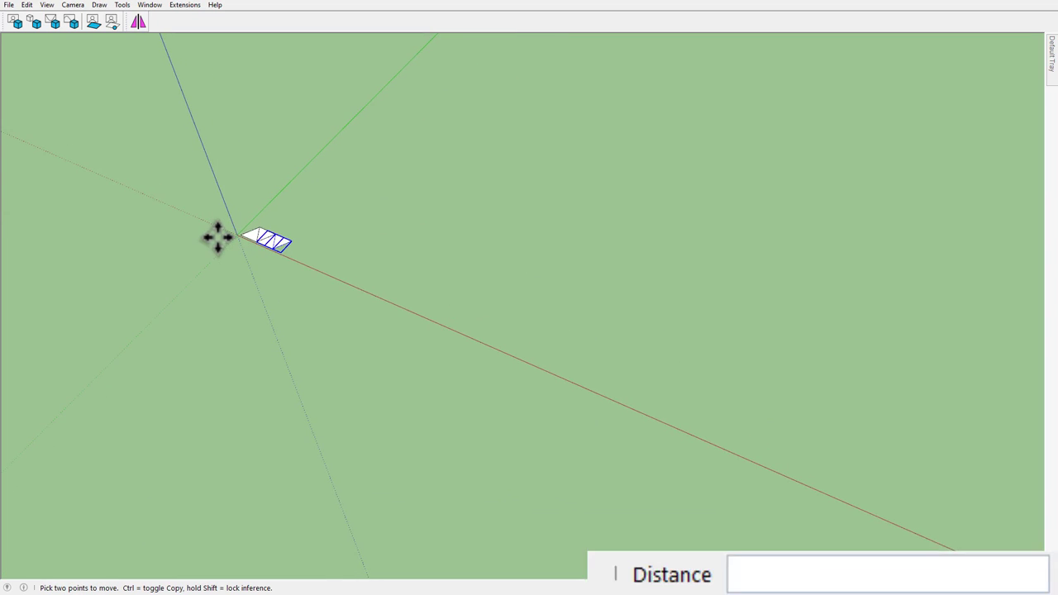
pyautogui.write('25x')
pyautogui.press('Return')
# Select the rhombus strip and mirror a copy of it across its edge.
pyautogui.press('space')
pyautogui.moveTo(214, 185); pyautogui.dragTo(668, 470)
pyautogui.moveTo(668, 469); pyautogui.dragTo(653, 363, button='middle')
pyautogui.click(138, 22)
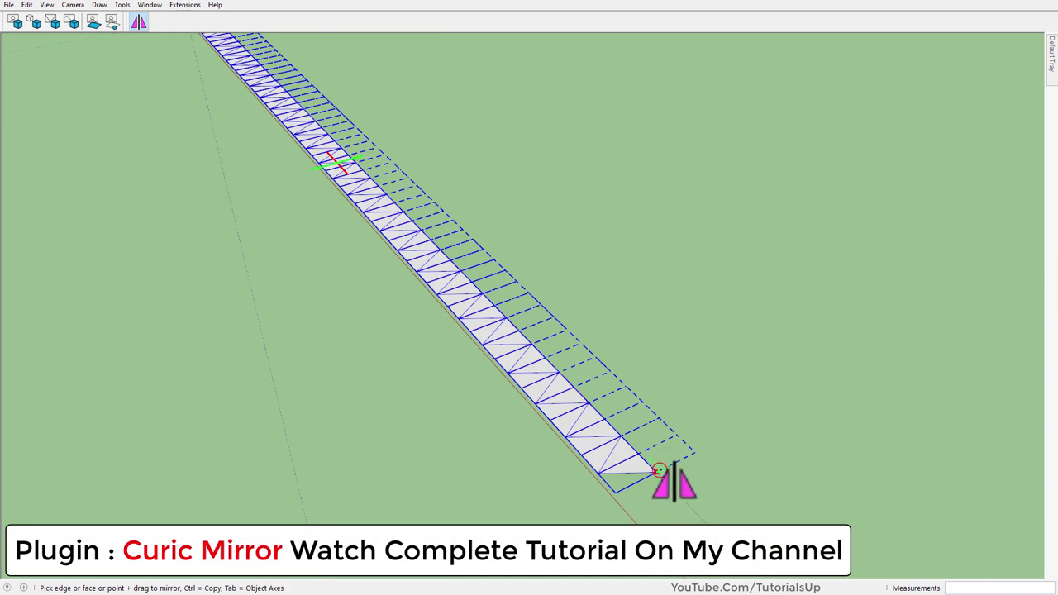
pyautogui.click(699, 460)
pyautogui.press('space')
pyautogui.scroll(-5, 587, 419)
pyautogui.scroll(8, 555, 472)
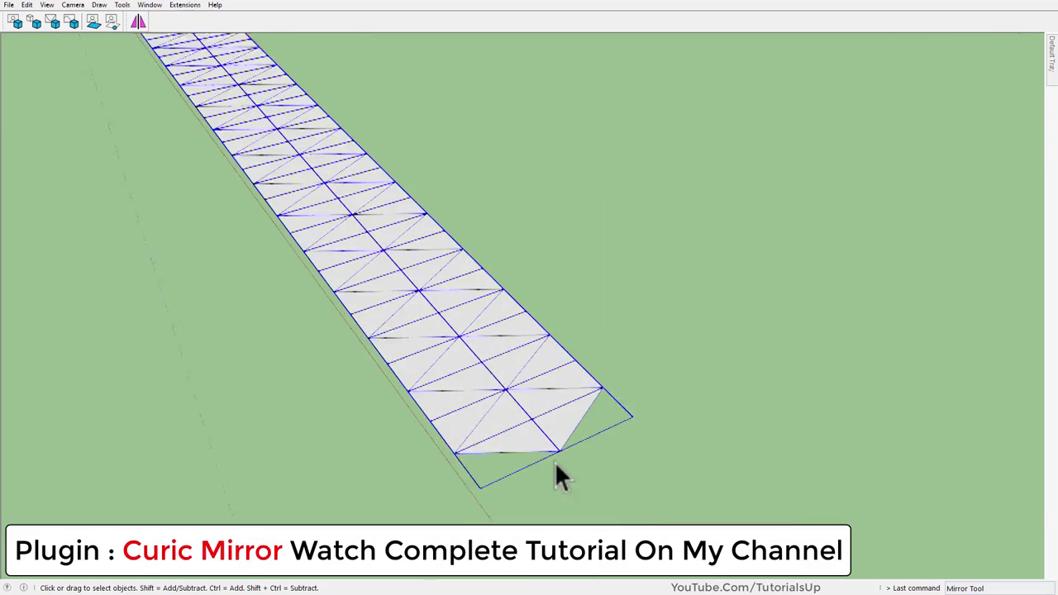
# Move-copy the strip beside the mirrored one and array it 22 times into a grid.
pyautogui.press('m')
pyautogui.click(447, 451)
pyautogui.click(609, 377)
pyautogui.scroll(-3, 421, 515)
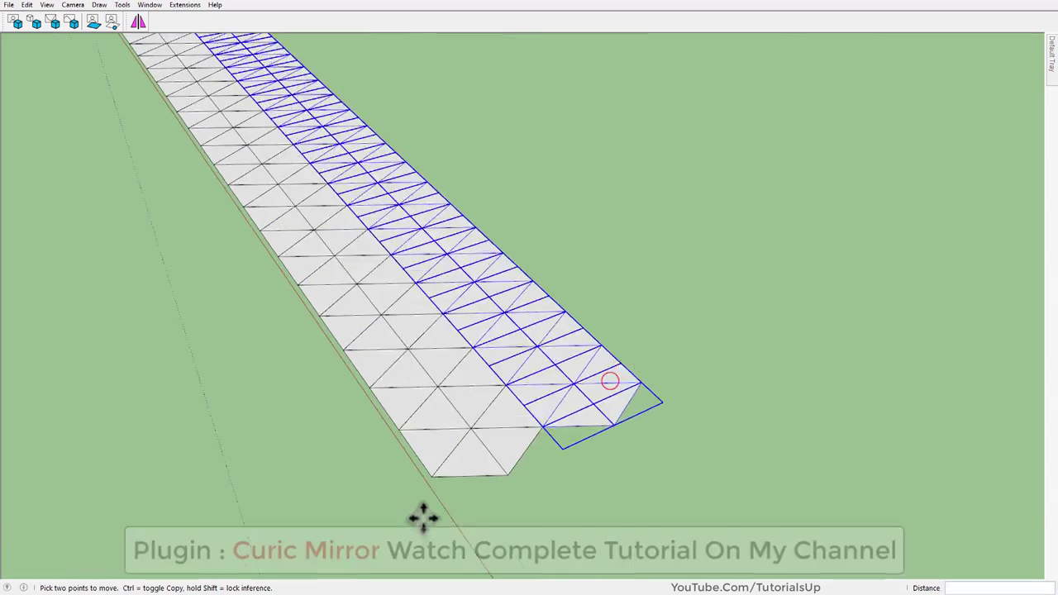
pyautogui.scroll(-3, 361, 467)
pyautogui.scroll(-1, 361, 467)
pyautogui.write('22x')
pyautogui.press('Return')
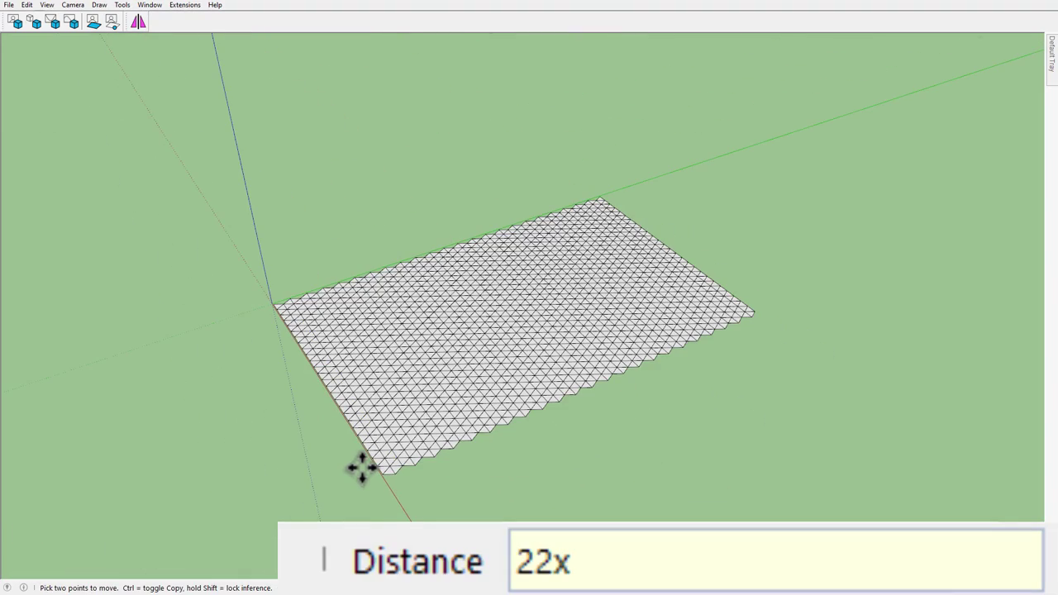
# Copy the whole triangle grid to the right with 2x, giving three grids side by side.
pyautogui.moveTo(361, 468); pyautogui.dragTo(586, 502, button='middle')
pyautogui.press('space')
pyautogui.moveTo(236, 153); pyautogui.dragTo(500, 373)
pyautogui.press('m')
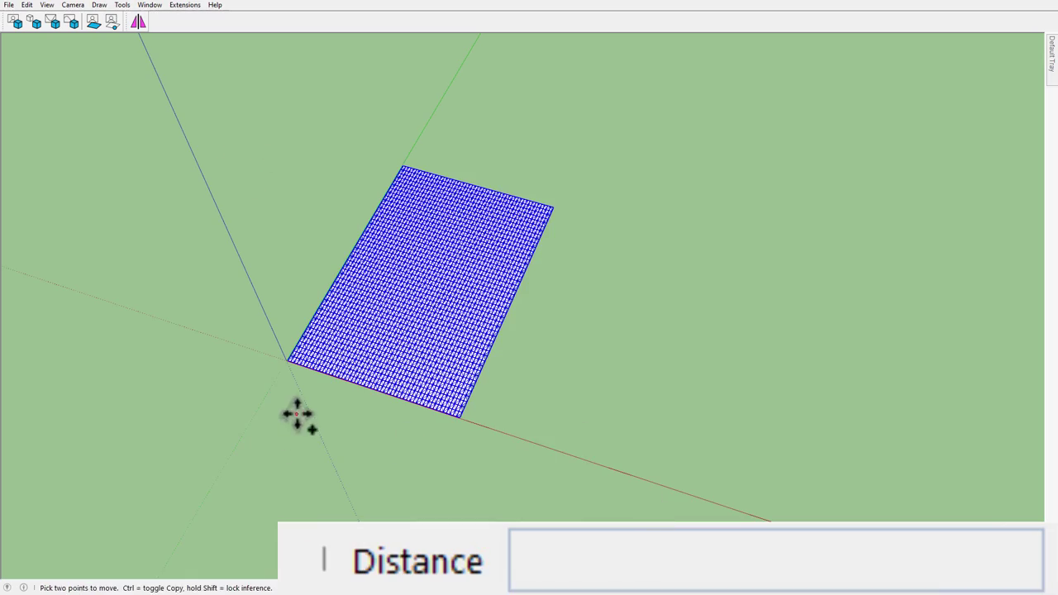
pyautogui.click(297, 413)
pyautogui.press('ctrl')
pyautogui.click(546, 503)
pyautogui.write('2x')
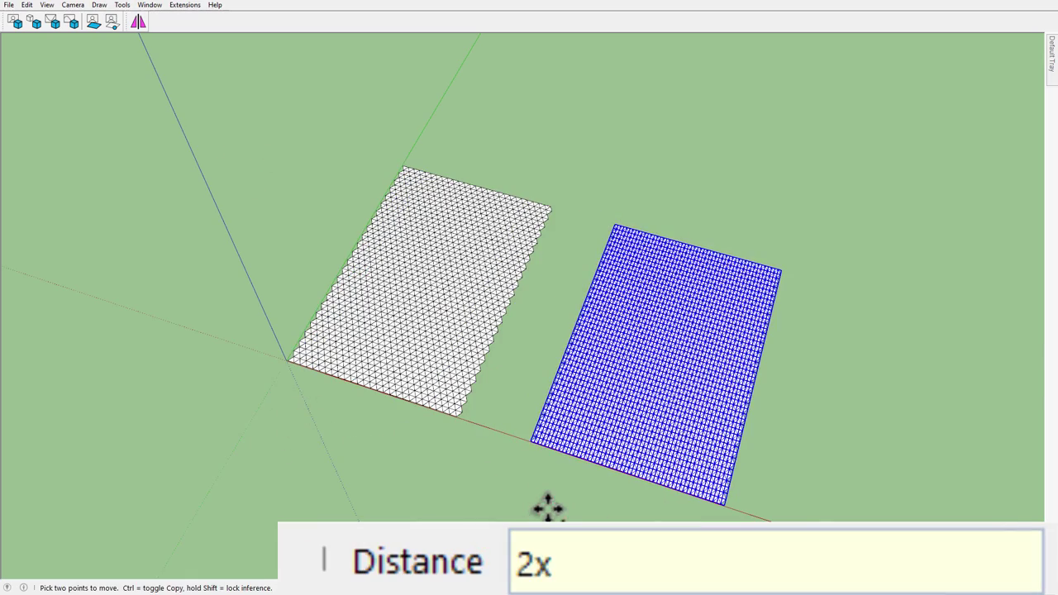
pyautogui.press('Return')
pyautogui.press('space')
pyautogui.scroll(5, 450, 397)
pyautogui.scroll(3, 458, 344)
# Inside the triangle component, hide its edges with Edit > Hide.
pyautogui.doubleClick(459, 344)
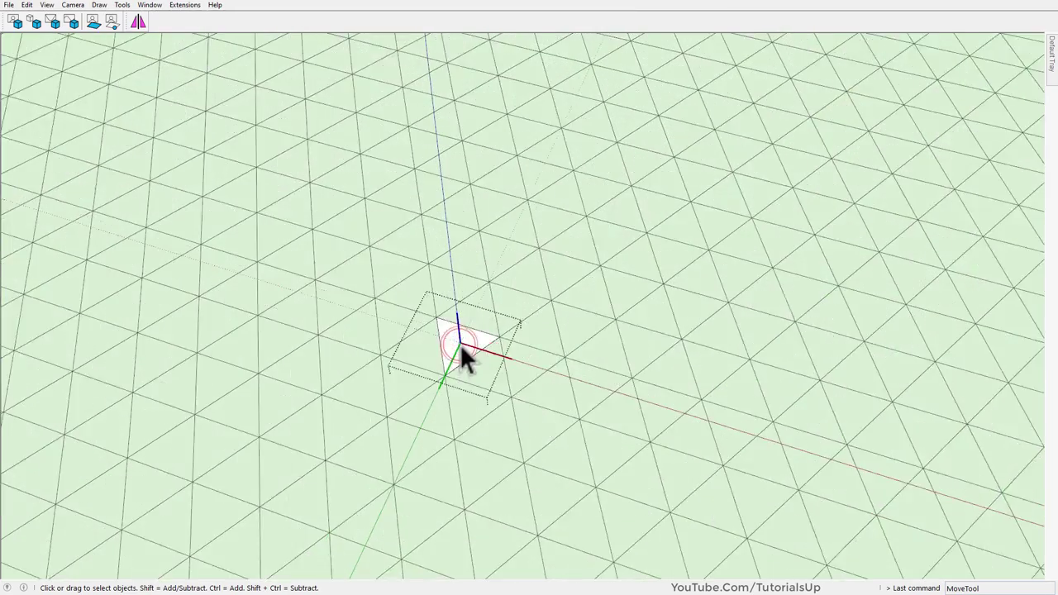
pyautogui.scroll(2, 461, 340)
pyautogui.press('Escape')
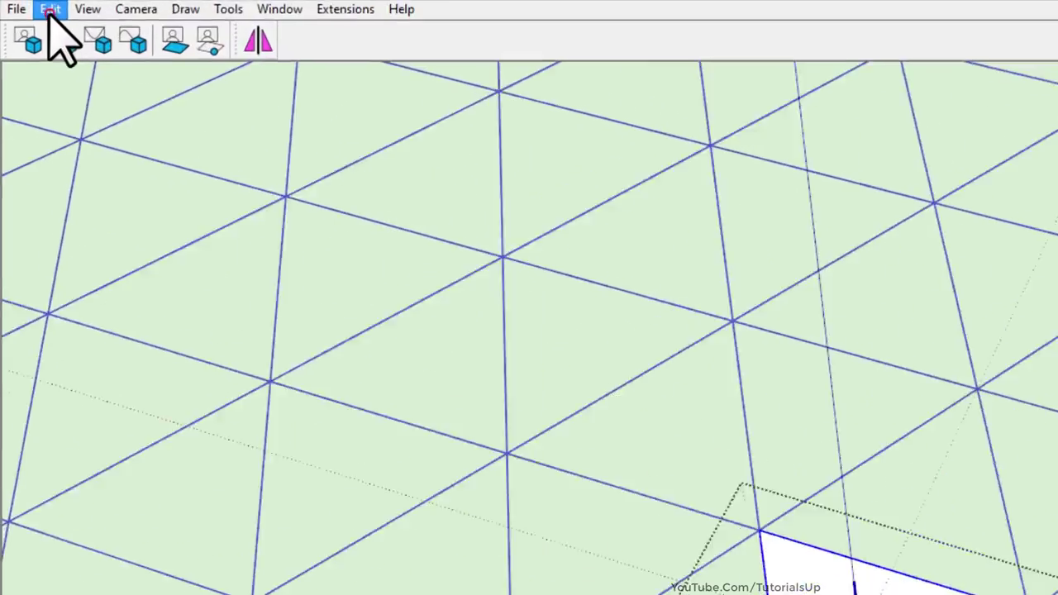
pyautogui.click(27, 7)
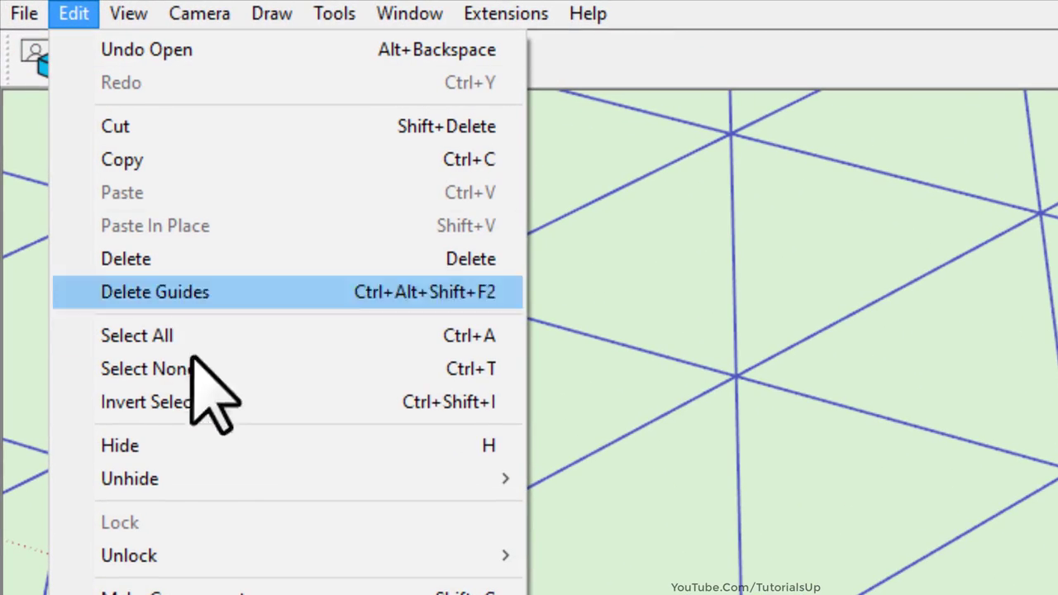
pyautogui.click(205, 449)
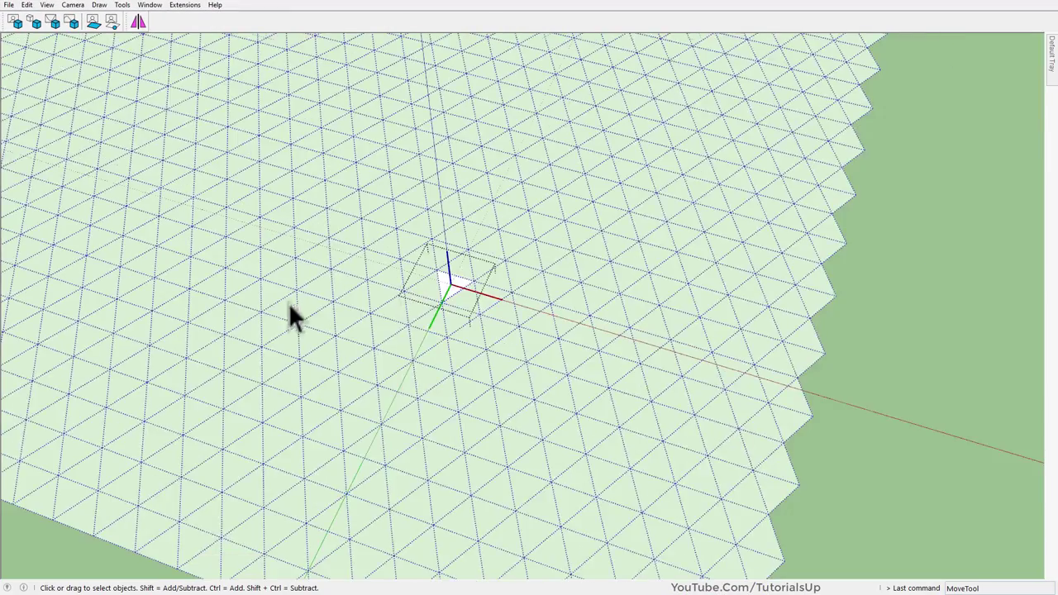
# Turn off View > Hidden Geometry so the grids look plain white, and select the first grid.
pyautogui.moveTo(288, 302)
pyautogui.mouseDown(button='middle')
pyautogui.moveTo(751, 356)
pyautogui.moveTo(118, 94)
pyautogui.mouseUp(button='middle')
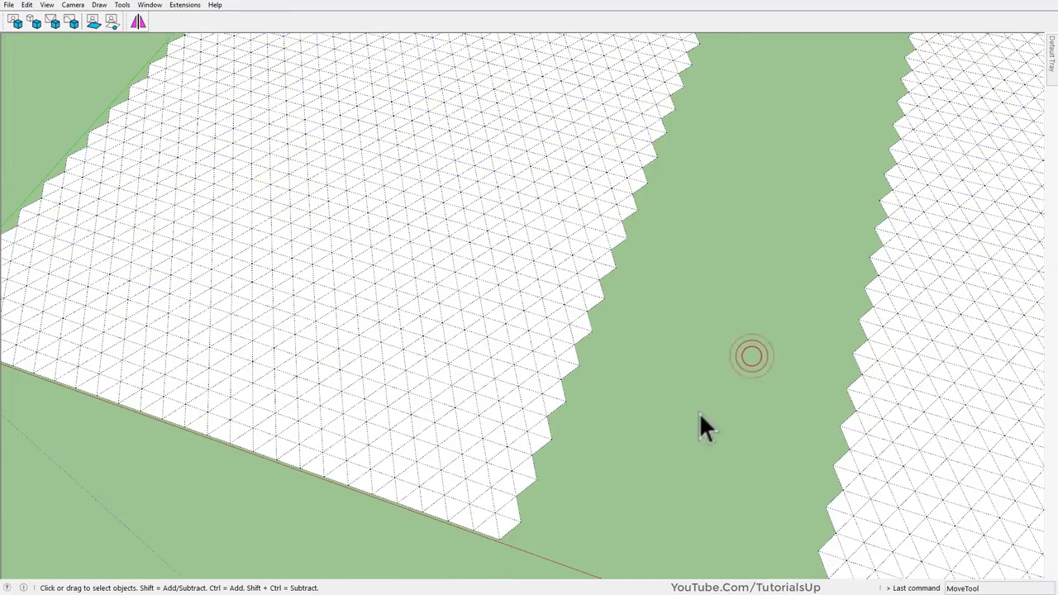
pyautogui.click(33, 15)
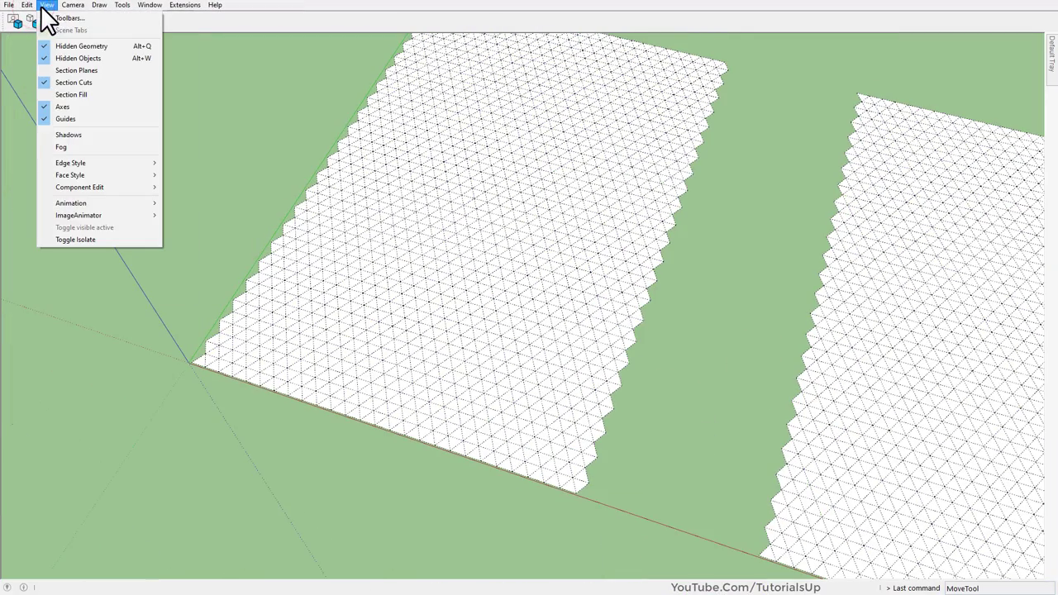
pyautogui.click(113, 47)
pyautogui.moveTo(173, 234); pyautogui.dragTo(425, 434, button='middle')
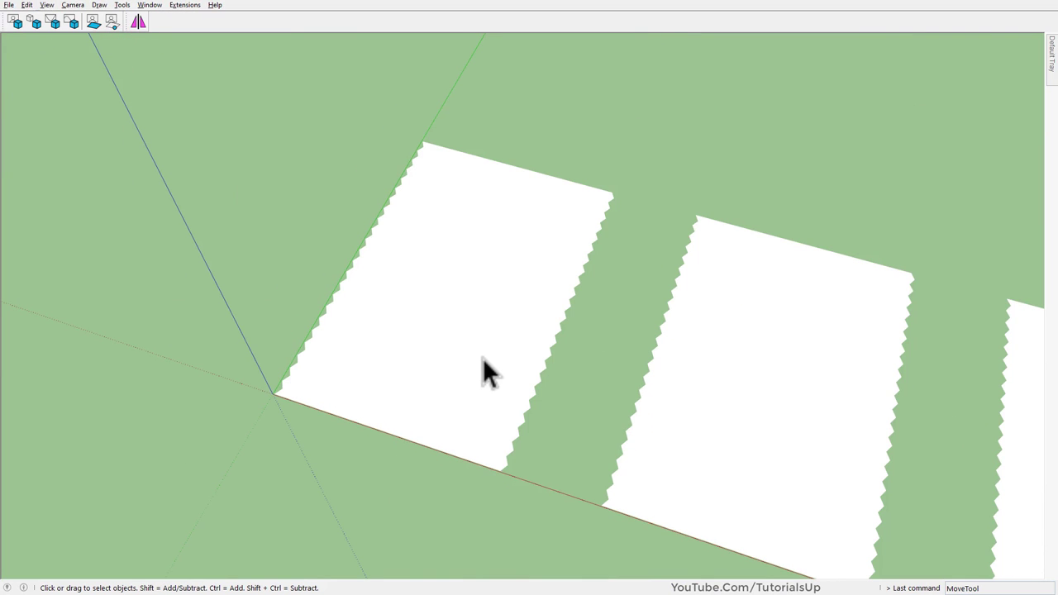
pyautogui.scroll(-3, 484, 363)
pyautogui.moveTo(330, 272); pyautogui.dragTo(340, 208, button='middle')
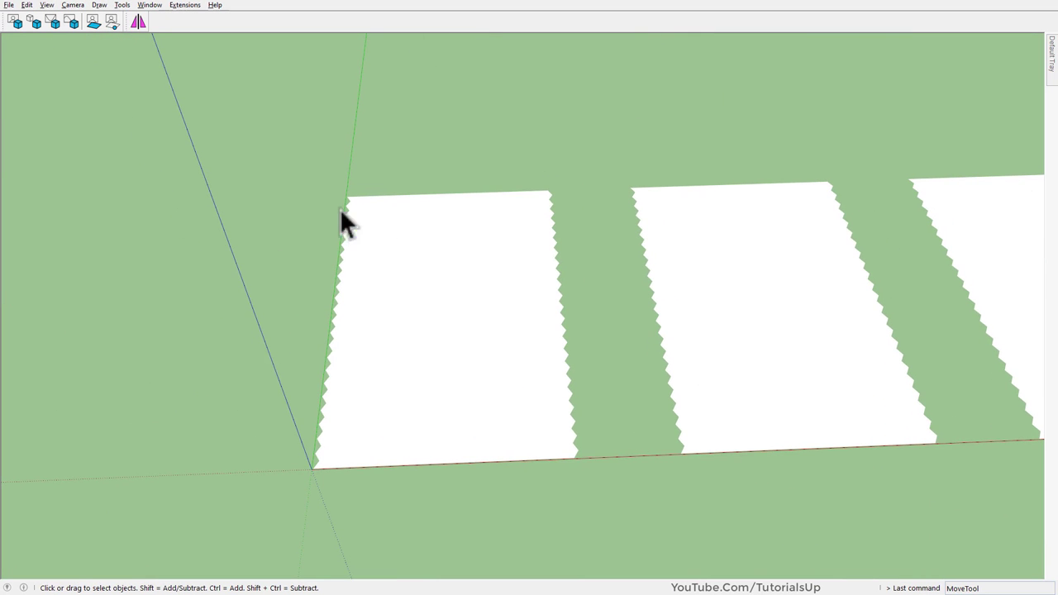
pyautogui.moveTo(328, 233); pyautogui.dragTo(586, 513)
pyautogui.moveTo(633, 371)
pyautogui.mouseDown(button='middle')
pyautogui.moveTo(345, 409)
pyautogui.moveTo(274, 333)
pyautogui.moveTo(355, 330)
pyautogui.mouseUp(button='middle')
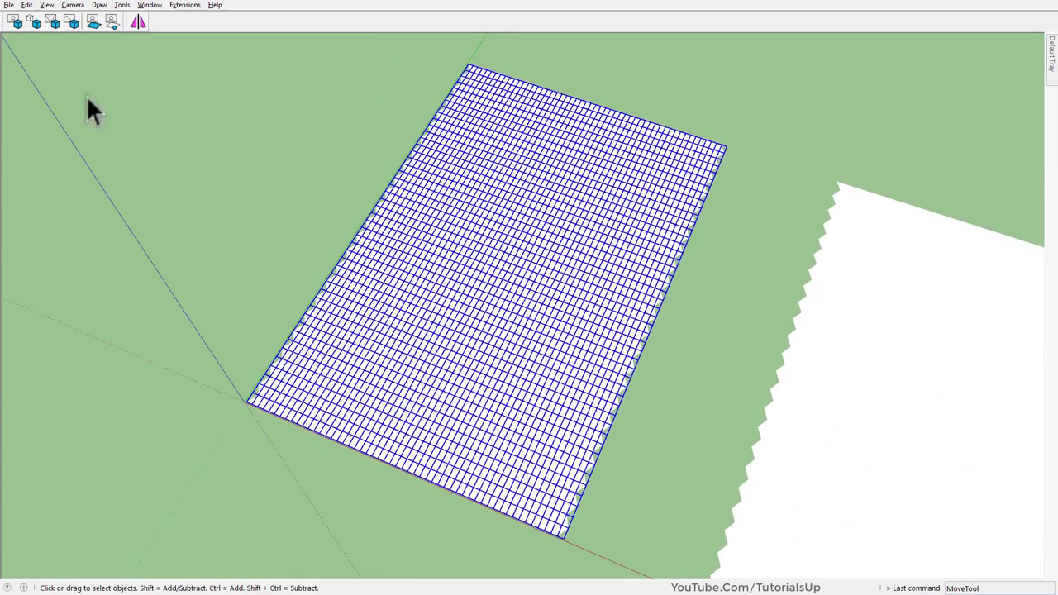
# Run Transform Objects by Image with Uniform Scaling, RED-GREEN (x-y), multiplier 1, on the Einstein JPG.
pyautogui.click(16, 22)
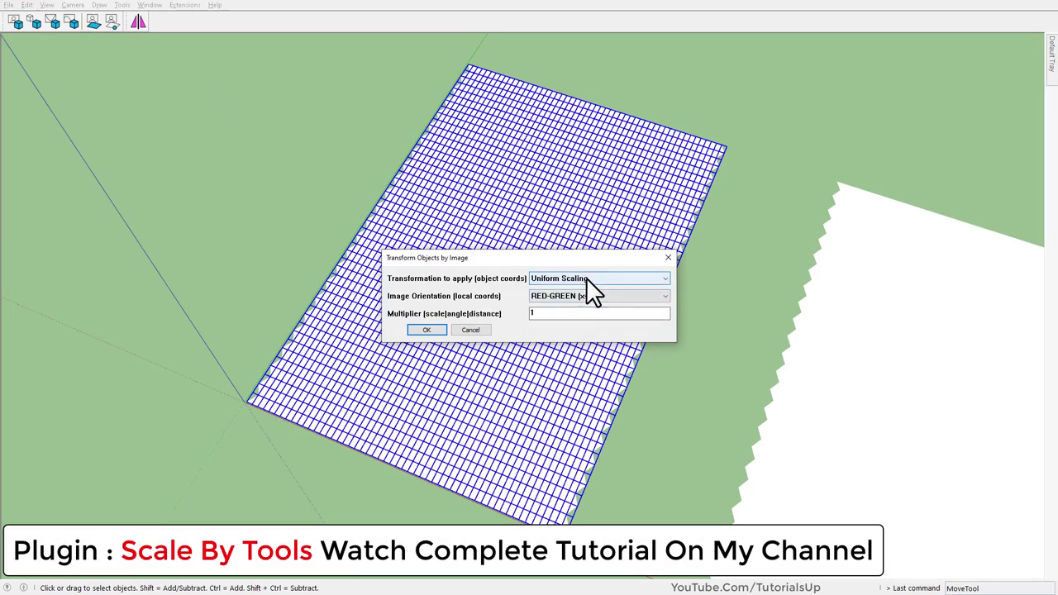
pyautogui.click(587, 279)
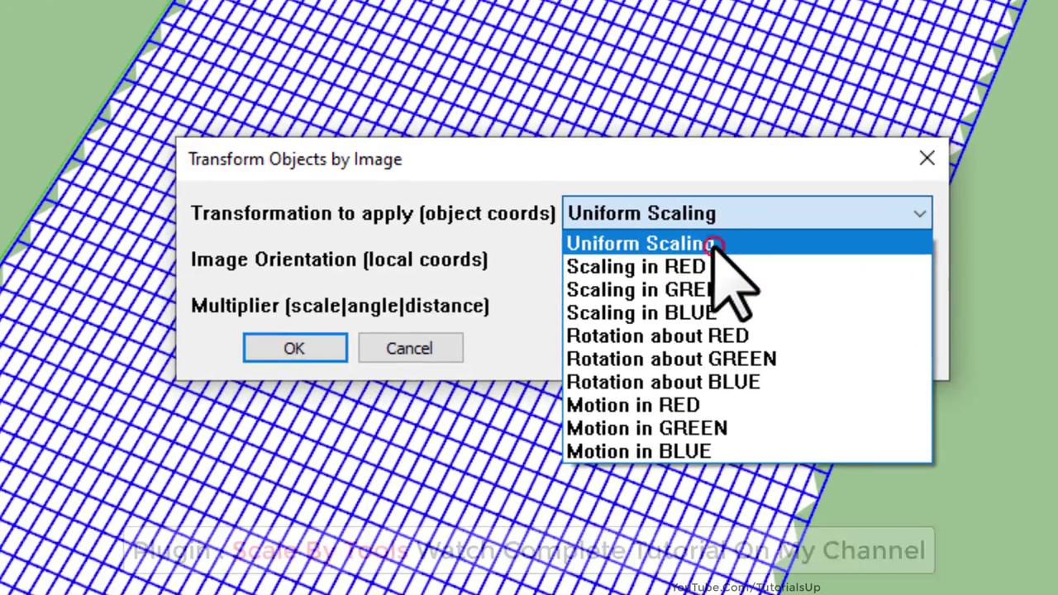
pyautogui.click(715, 246)
pyautogui.click(738, 258)
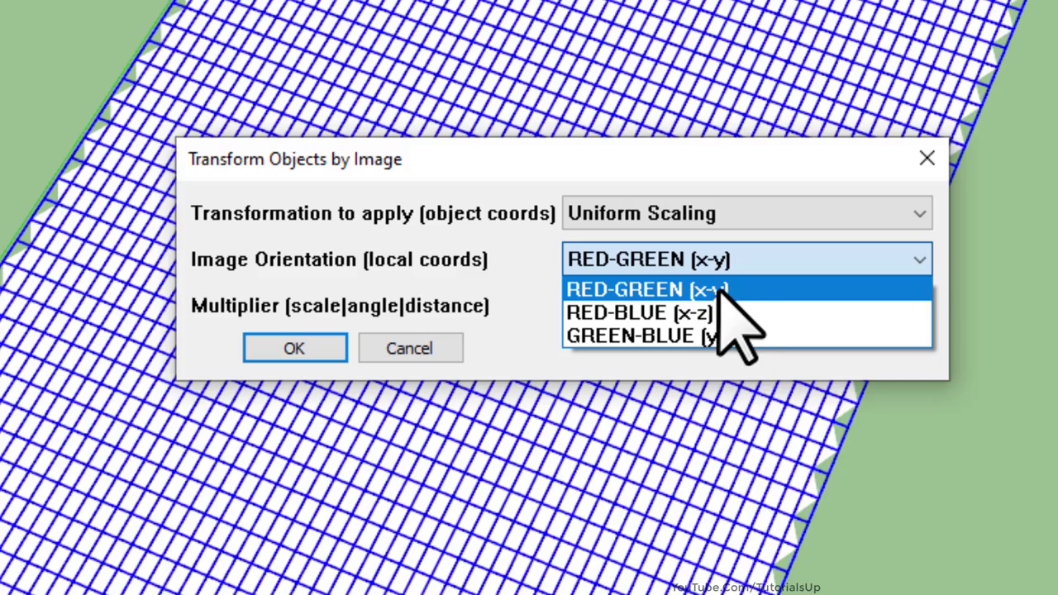
pyautogui.click(718, 288)
pyautogui.doubleClick(678, 304)
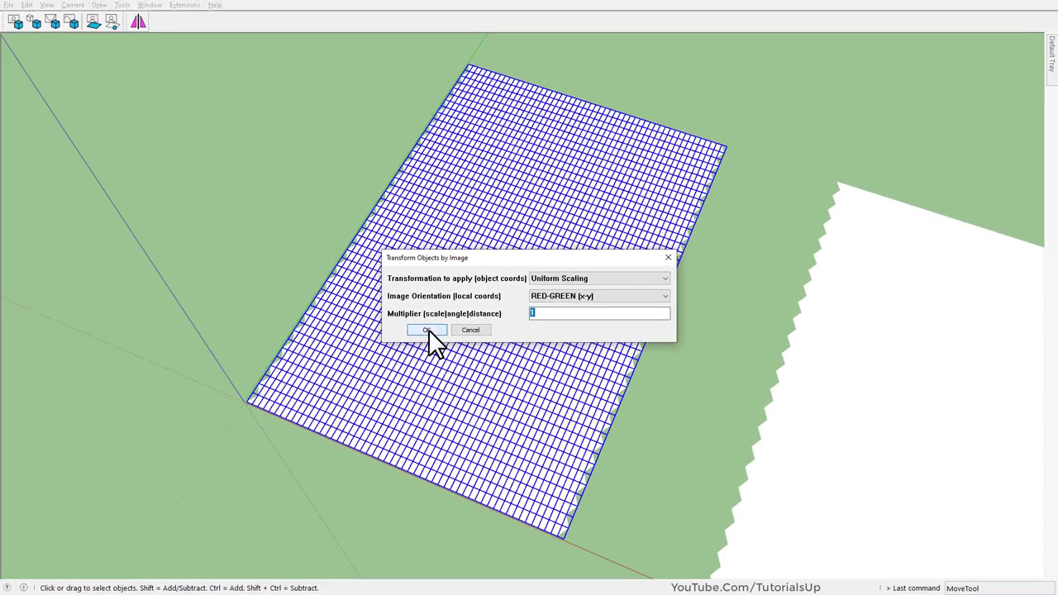
pyautogui.click(290, 357)
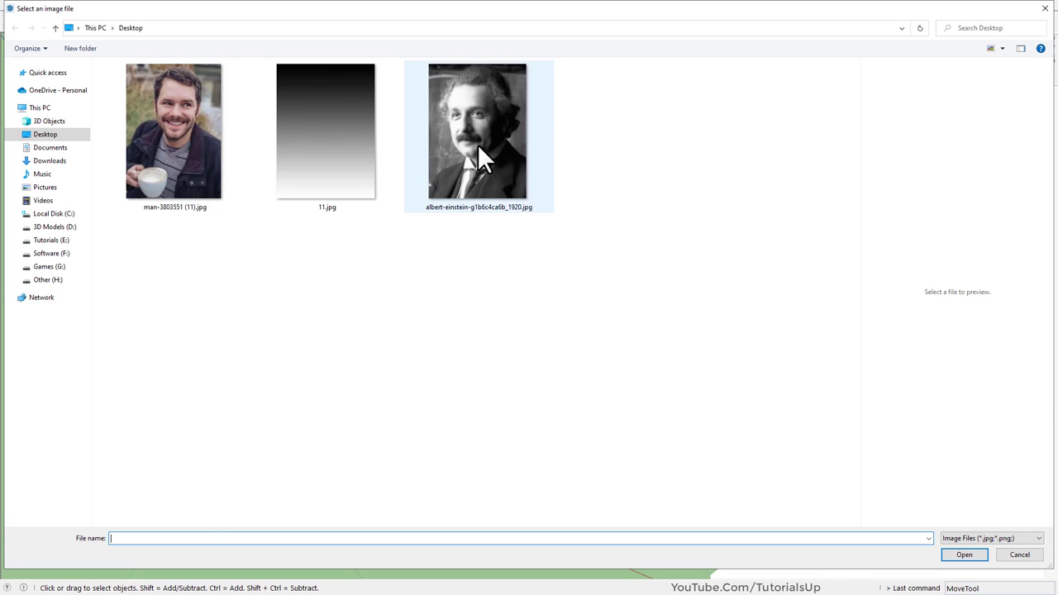
pyautogui.click(480, 128)
pyautogui.click(973, 550)
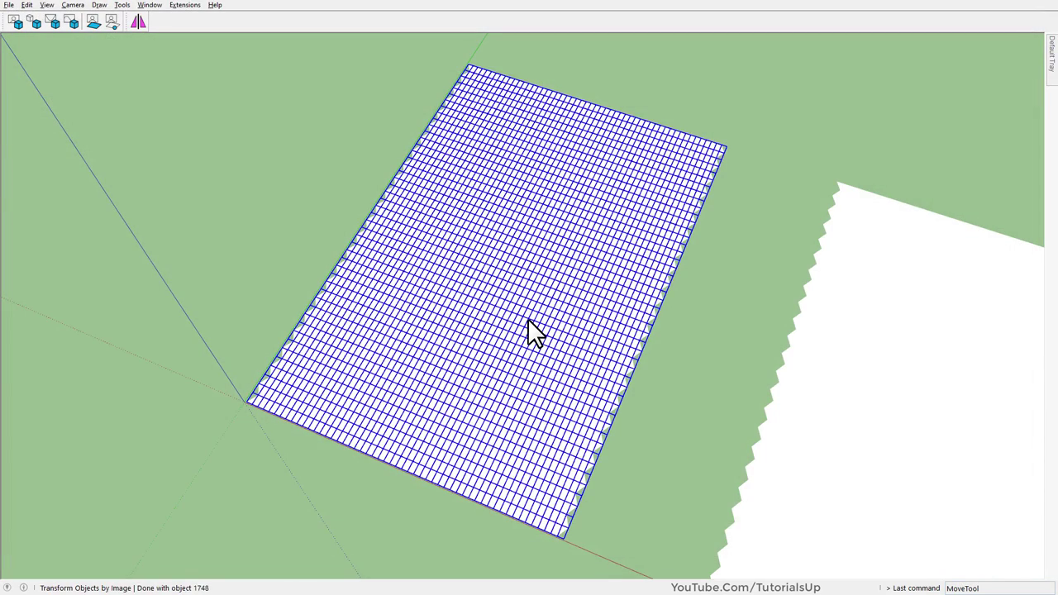
# Orbit, zoom and pan to inspect the Einstein triangle pattern close up.
pyautogui.moveTo(709, 381)
pyautogui.mouseDown(button='middle')
pyautogui.moveTo(518, 296)
pyautogui.moveTo(609, 449)
pyautogui.mouseUp(button='middle')
pyautogui.scroll(3, 550, 407)
pyautogui.scroll(5, 582, 198)
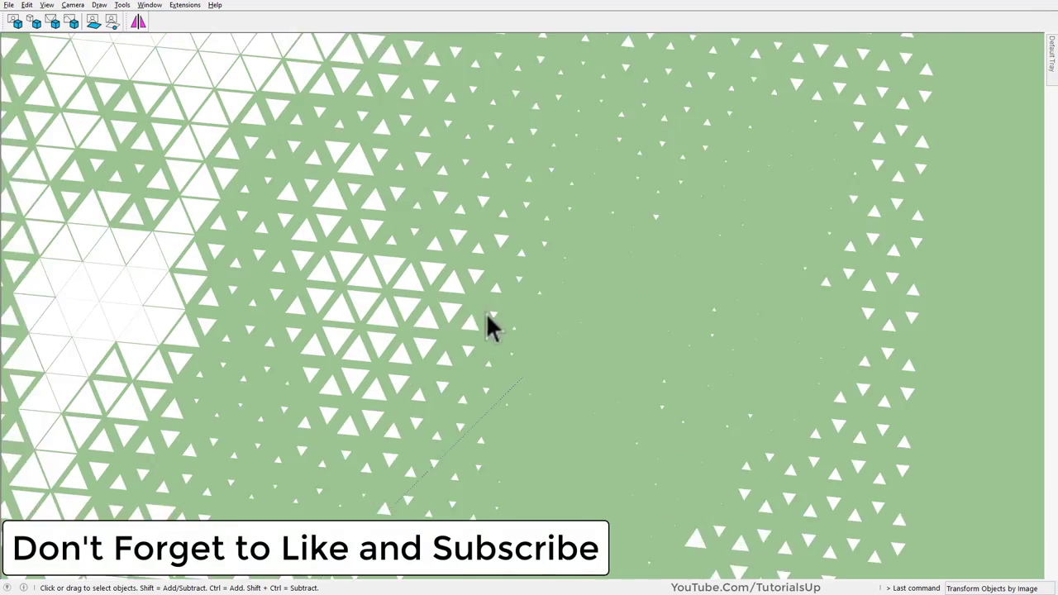
pyautogui.moveTo(220, 432)
pyautogui.keyDown('shift'); pyautogui.mouseDown(button='middle')
pyautogui.moveTo(437, 331)
pyautogui.moveTo(620, 273)
pyautogui.mouseUp(button='middle'); pyautogui.keyUp('shift')
pyautogui.scroll(-2, 808, 107)
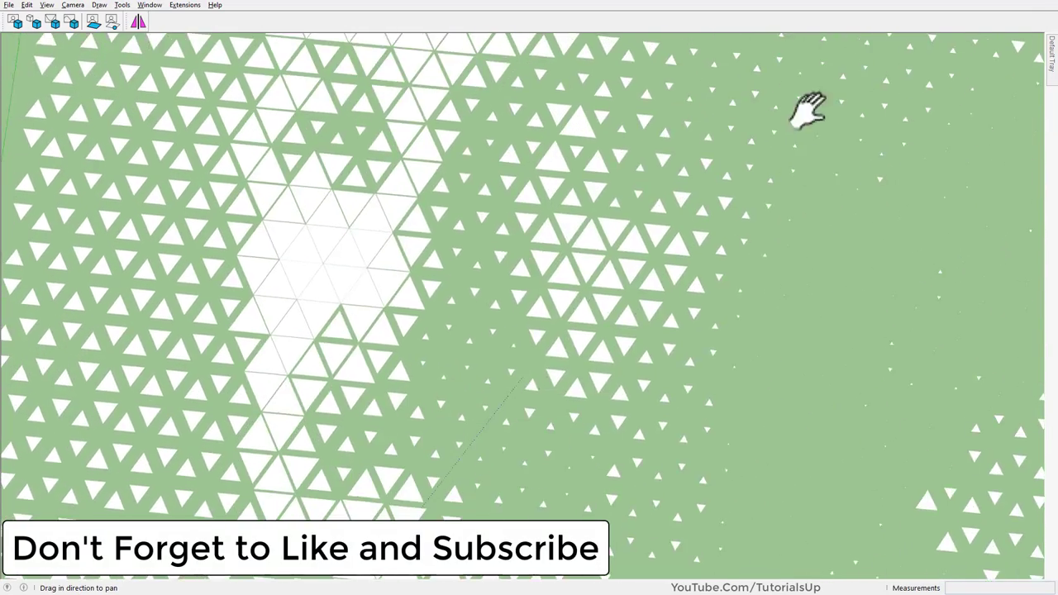
pyautogui.scroll(-3, 576, 130)
pyautogui.scroll(-4, 207, 283)
pyautogui.scroll(-3, 269, 347)
# Check the portrait in Top view, then orbit back to a perspective of all three panels.
pyautogui.press('2')
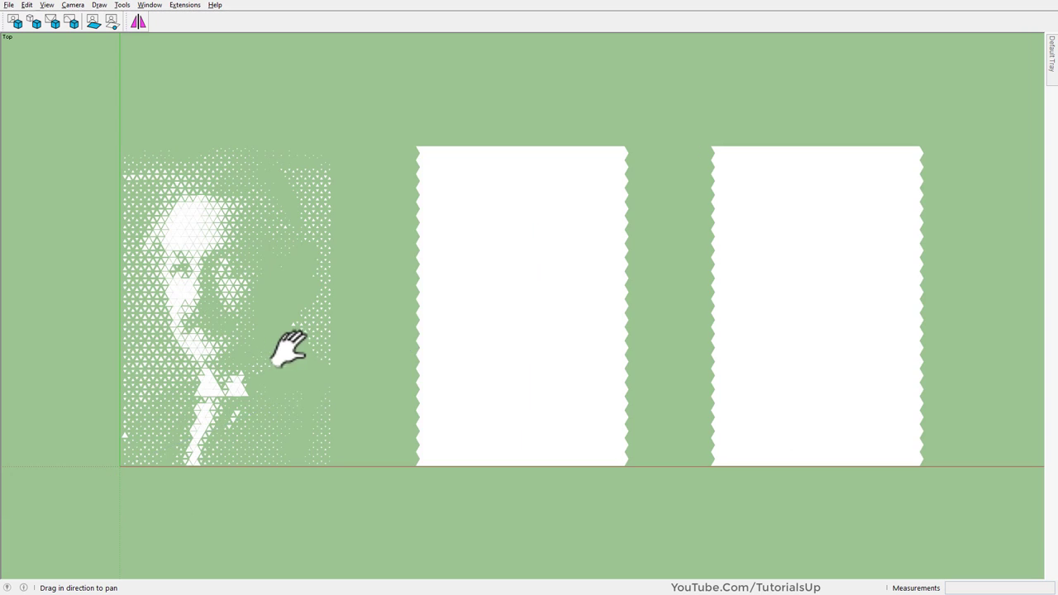
pyautogui.scroll(-2, 407, 304)
pyautogui.scroll(2, 400, 312)
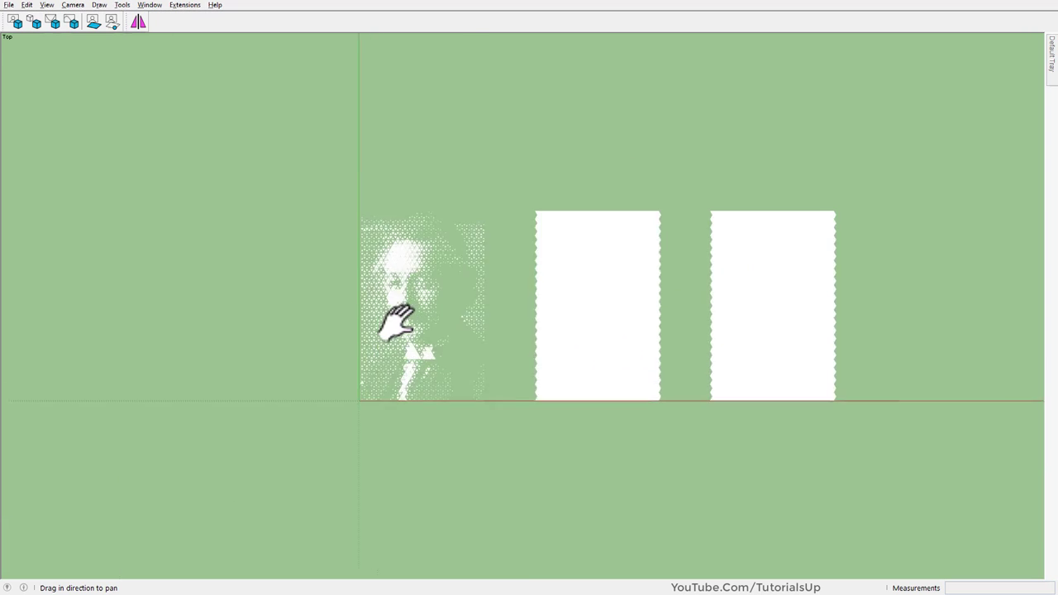
pyautogui.scroll(4, 395, 304)
pyautogui.scroll(-2, 409, 201)
pyautogui.scroll(3, 409, 201)
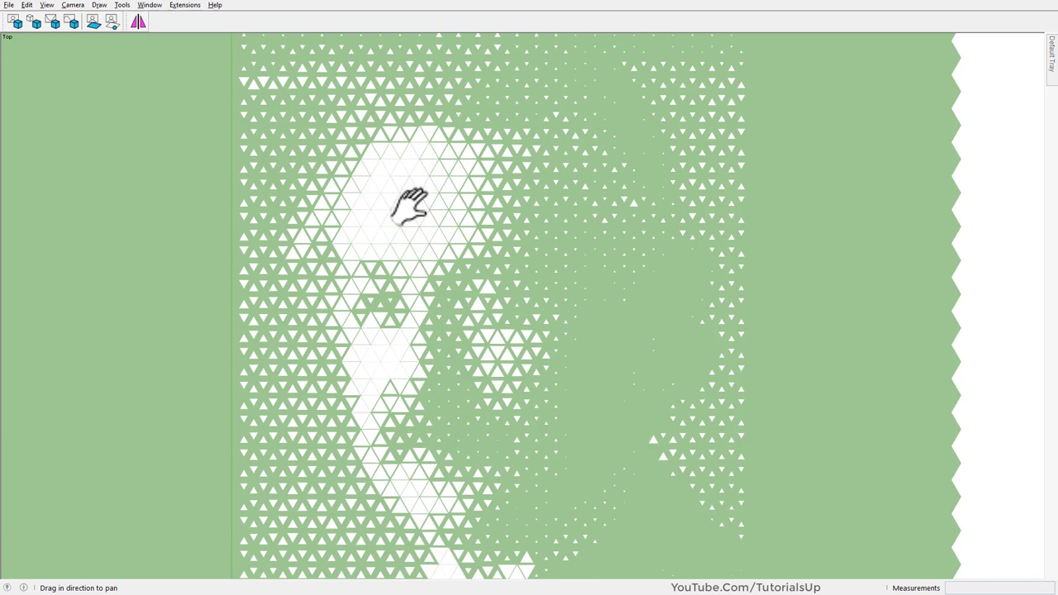
pyautogui.moveTo(408, 201)
pyautogui.mouseDown()
pyautogui.moveTo(397, 302)
pyautogui.moveTo(394, 208)
pyautogui.mouseUp()
pyautogui.scroll(-5, 397, 248)
pyautogui.moveTo(430, 279); pyautogui.dragTo(302, 118, button='middle')
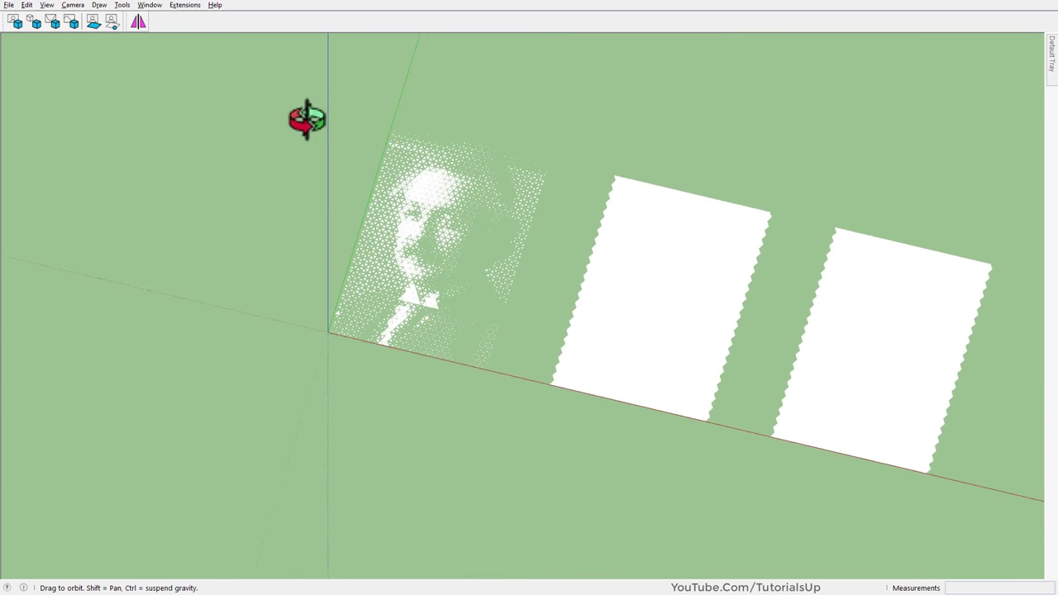
pyautogui.scroll(2, 538, 331)
pyautogui.scroll(-1, 465, 355)
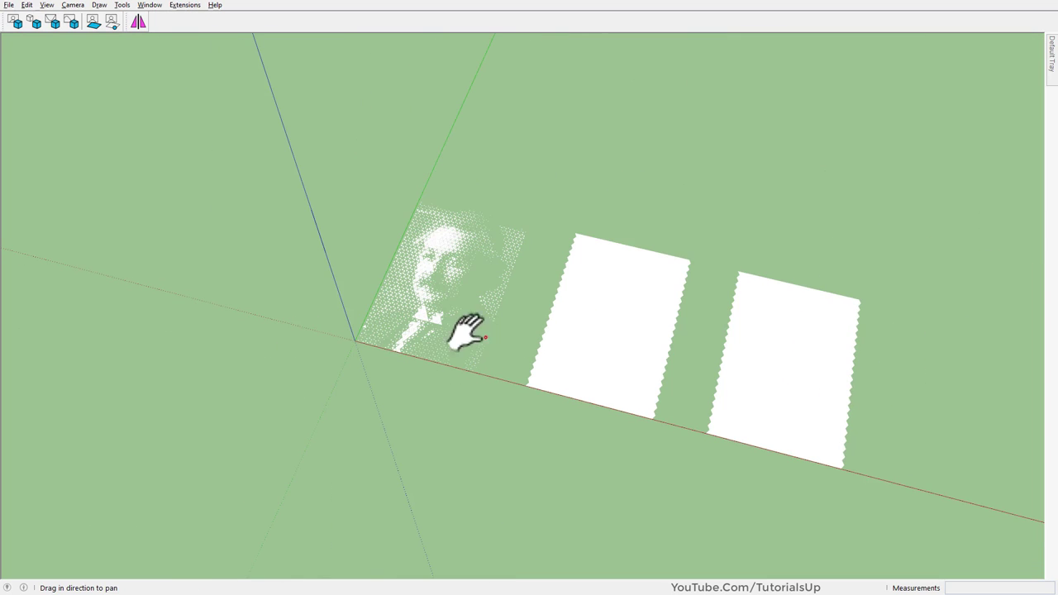
pyautogui.moveTo(485, 337)
pyautogui.mouseDown(button='middle')
pyautogui.moveTo(432, 293)
pyautogui.moveTo(484, 300)
pyautogui.moveTo(439, 311)
pyautogui.mouseUp(button='middle')
# Select the middle white grid panel and zoom in on it.
pyautogui.scroll(-1, 329, 259)
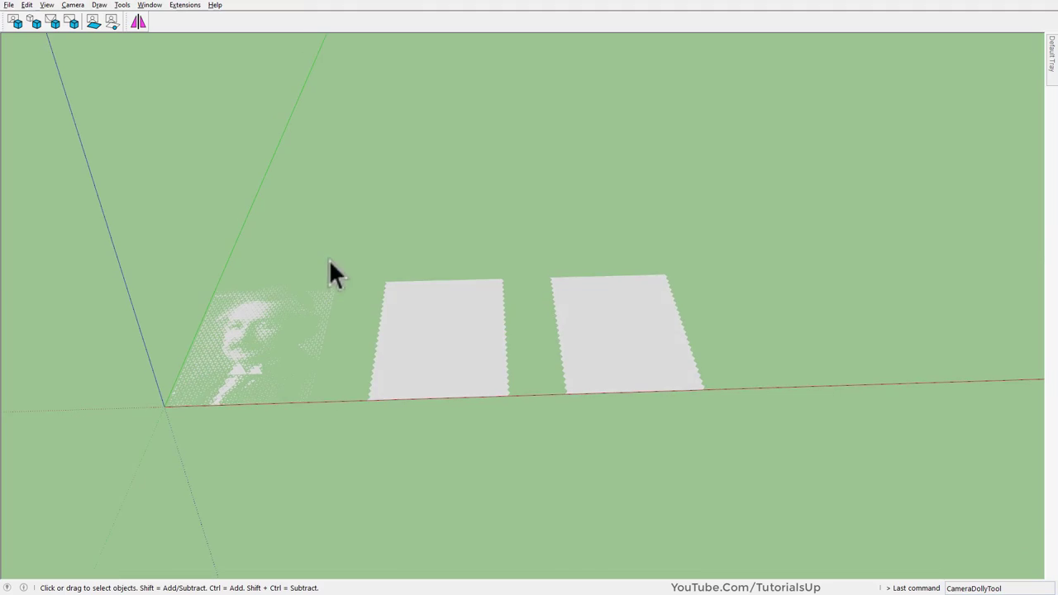
pyautogui.moveTo(527, 468); pyautogui.dragTo(496, 465)
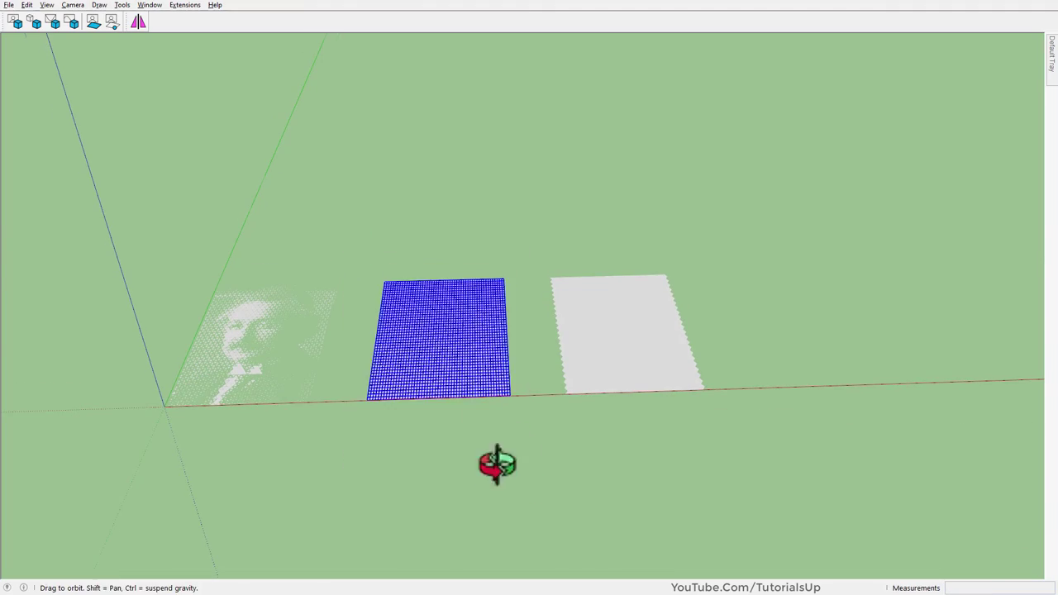
pyautogui.moveTo(496, 465); pyautogui.dragTo(366, 341, button='middle')
pyautogui.scroll(3, 484, 348)
pyautogui.scroll(2, 526, 355)
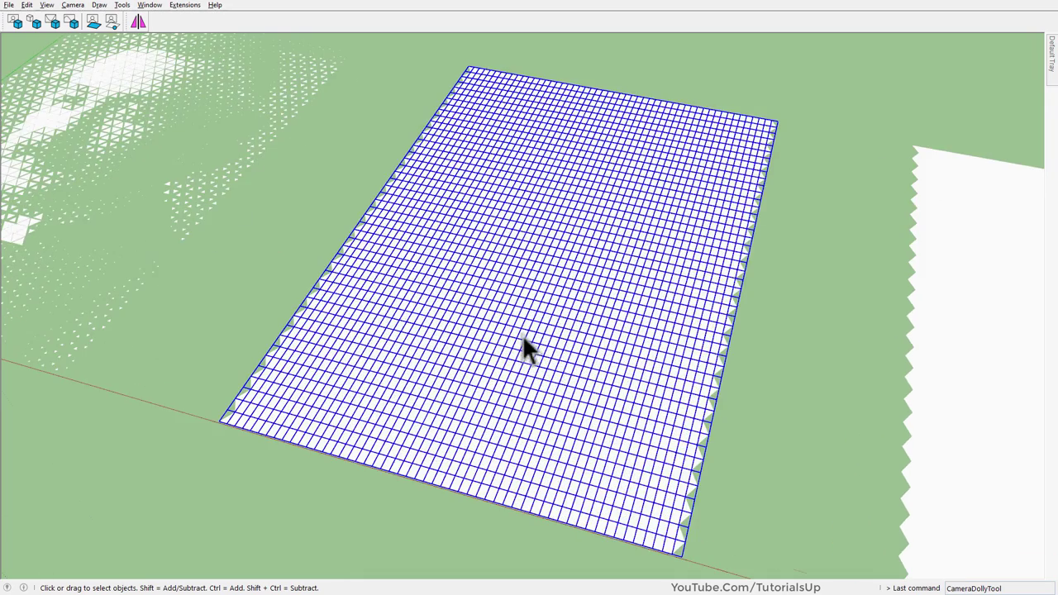
pyautogui.moveTo(526, 252); pyautogui.dragTo(518, 310, button='middle')
pyautogui.scroll(-2, 515, 308)
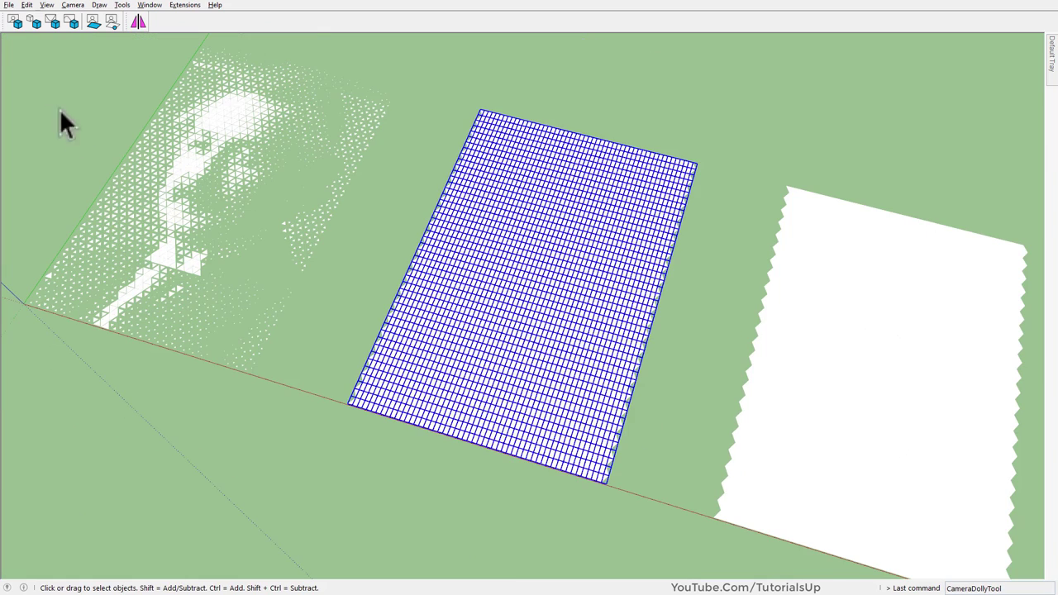
# Apply Transform Objects by Image with Uniform Scaling, multiplier 1, using the man-with-cup JPG.
pyautogui.click(15, 23)
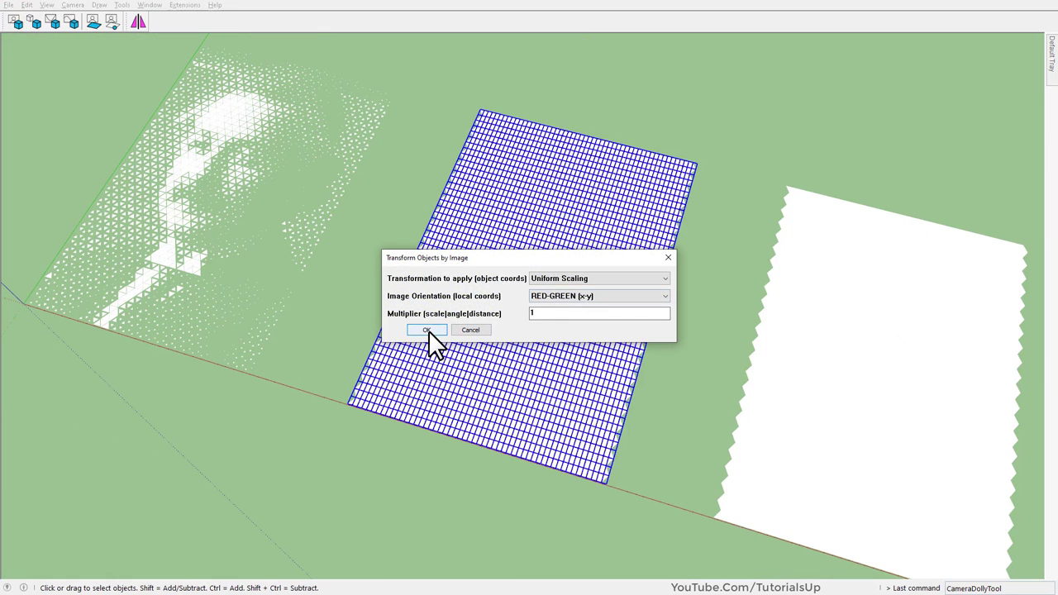
pyautogui.click(428, 330)
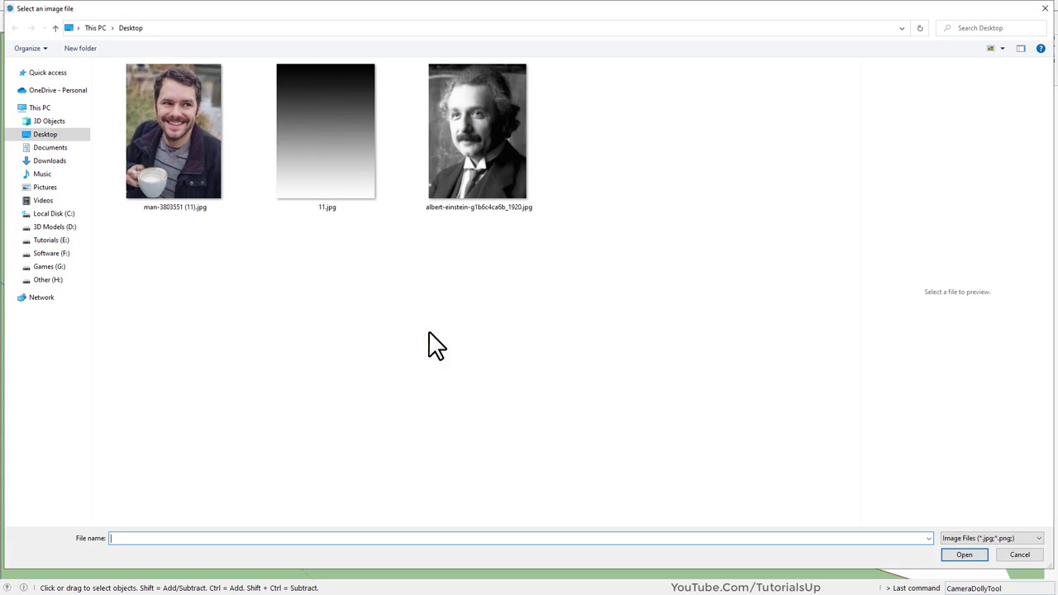
pyautogui.click(190, 145)
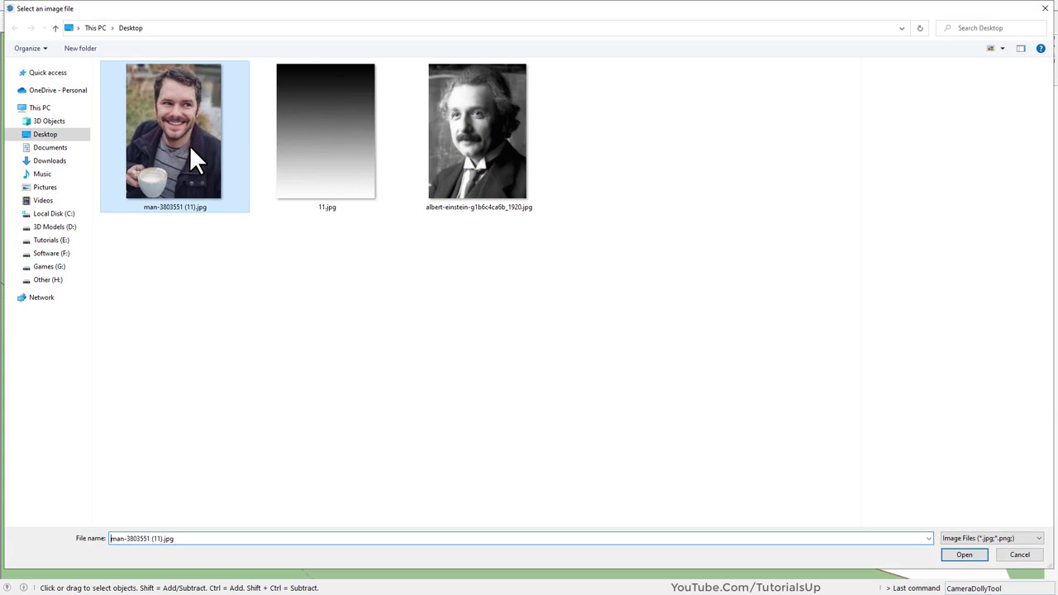
pyautogui.click(963, 555)
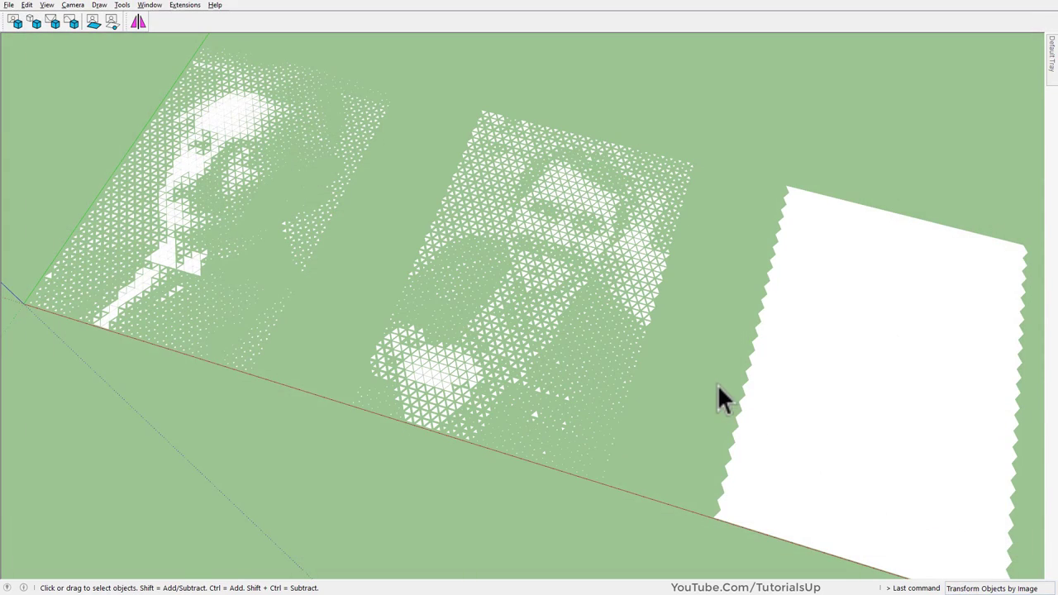
# Orbit around the new man portrait and select its middle panel.
pyautogui.moveTo(700, 374)
pyautogui.mouseDown(button='middle')
pyautogui.moveTo(588, 438)
pyautogui.moveTo(626, 491)
pyautogui.moveTo(653, 417)
pyautogui.moveTo(578, 334)
pyautogui.mouseUp(button='middle')
pyautogui.scroll(-3, 524, 364)
pyautogui.scroll(-2, 521, 368)
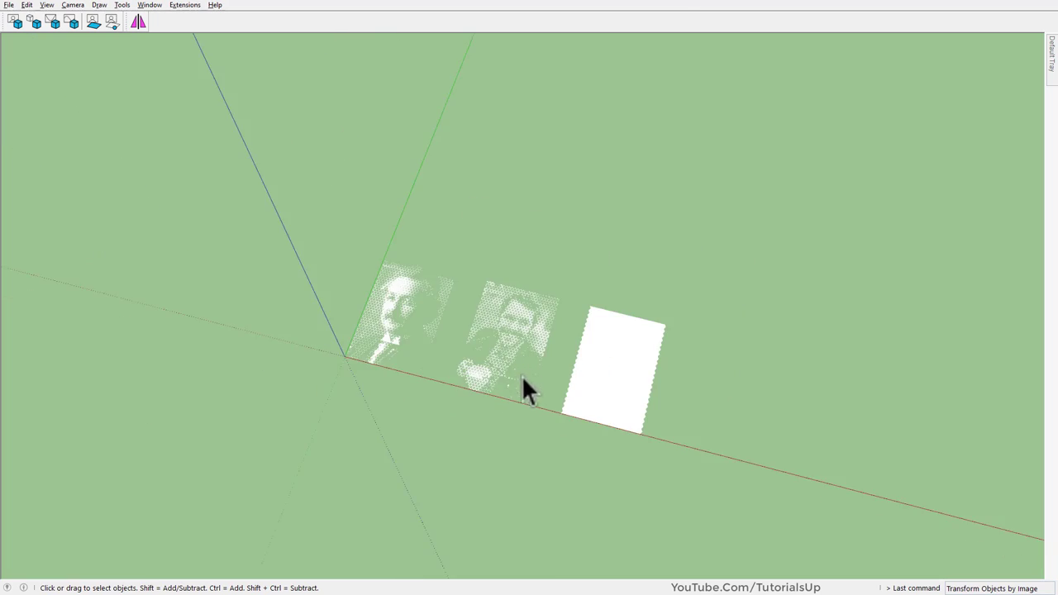
pyautogui.moveTo(524, 378); pyautogui.dragTo(530, 484, button='middle')
pyautogui.scroll(1, 505, 368)
pyautogui.scroll(3, 509, 364)
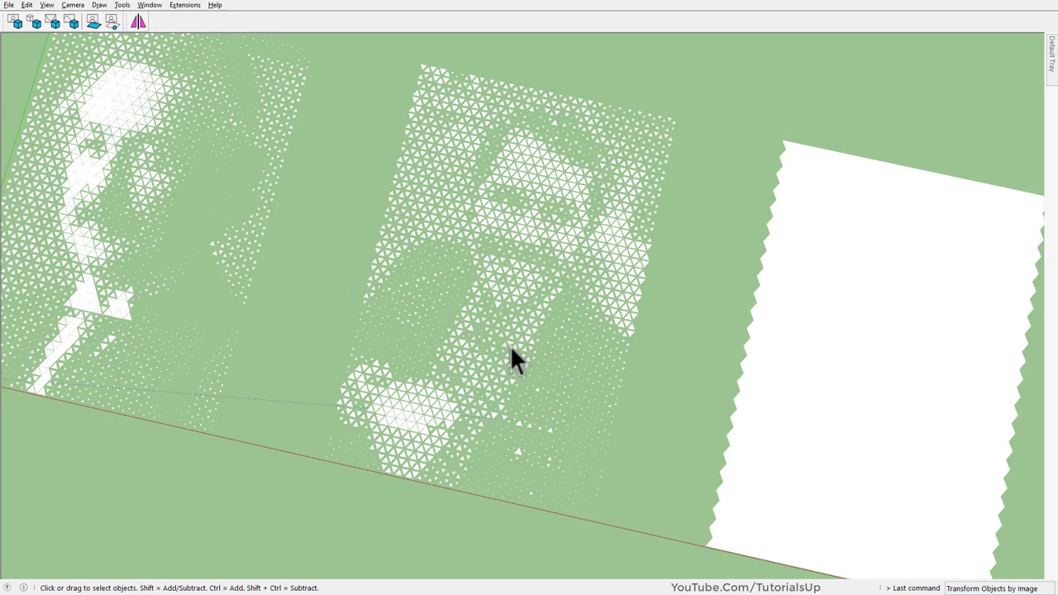
pyautogui.scroll(-2, 512, 359)
pyautogui.moveTo(534, 338)
pyautogui.mouseDown(button='middle')
pyautogui.moveTo(587, 256)
pyautogui.moveTo(523, 314)
pyautogui.mouseUp(button='middle')
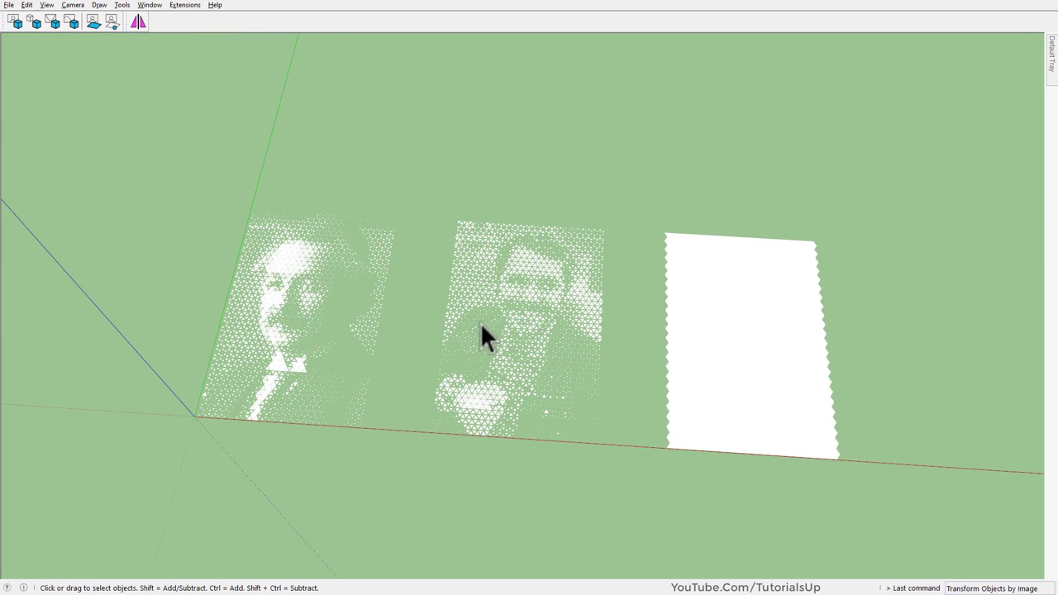
pyautogui.moveTo(427, 207); pyautogui.dragTo(619, 559)
# Rerun Transform Objects by Image at multiplier 1.1 from the man-with-cup JPG.
pyautogui.click(17, 22)
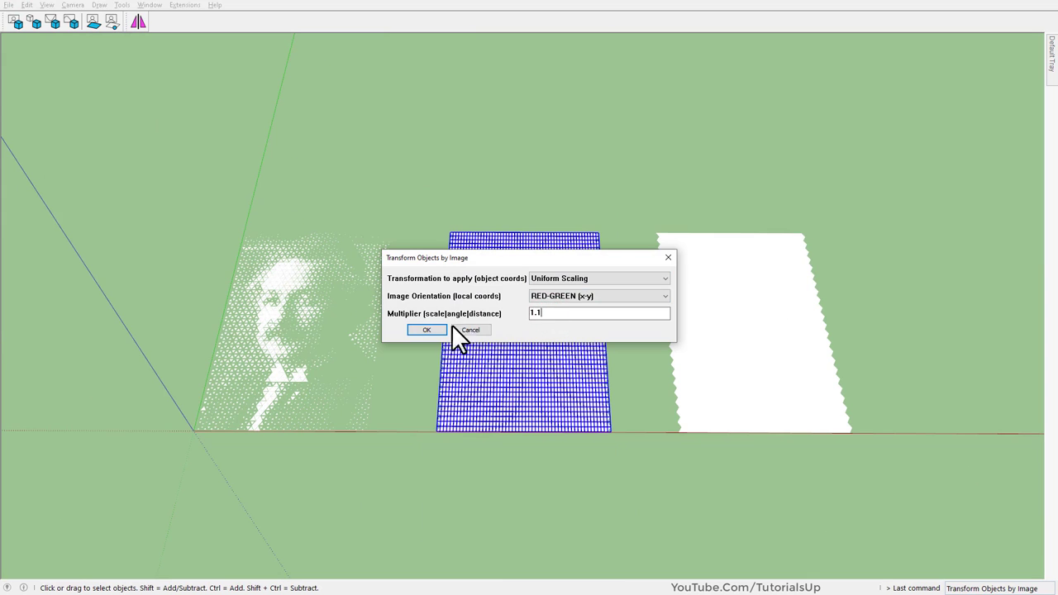
pyautogui.click(429, 330)
pyautogui.click(203, 146)
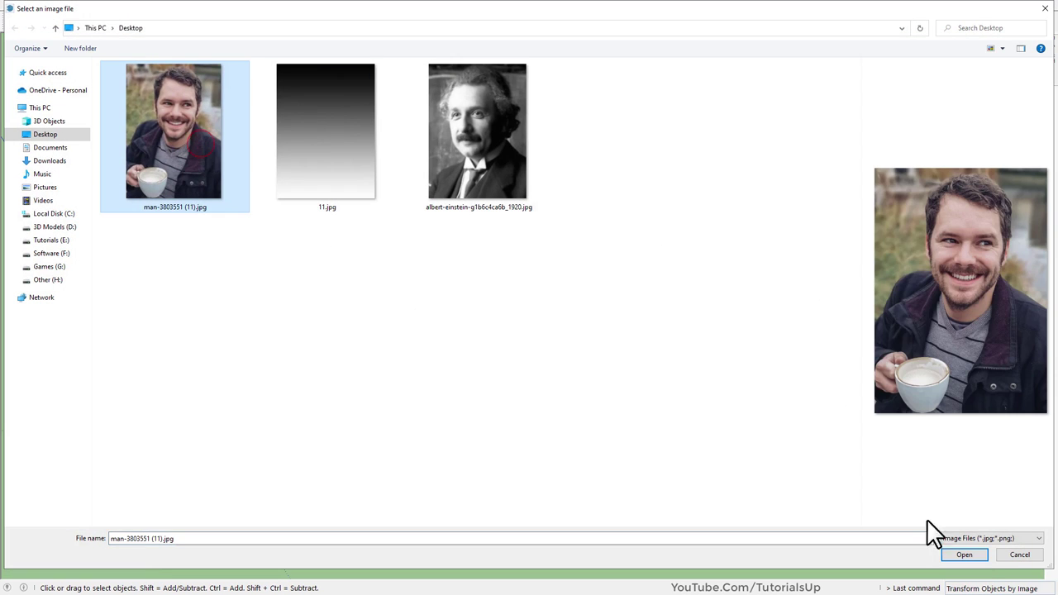
pyautogui.click(965, 555)
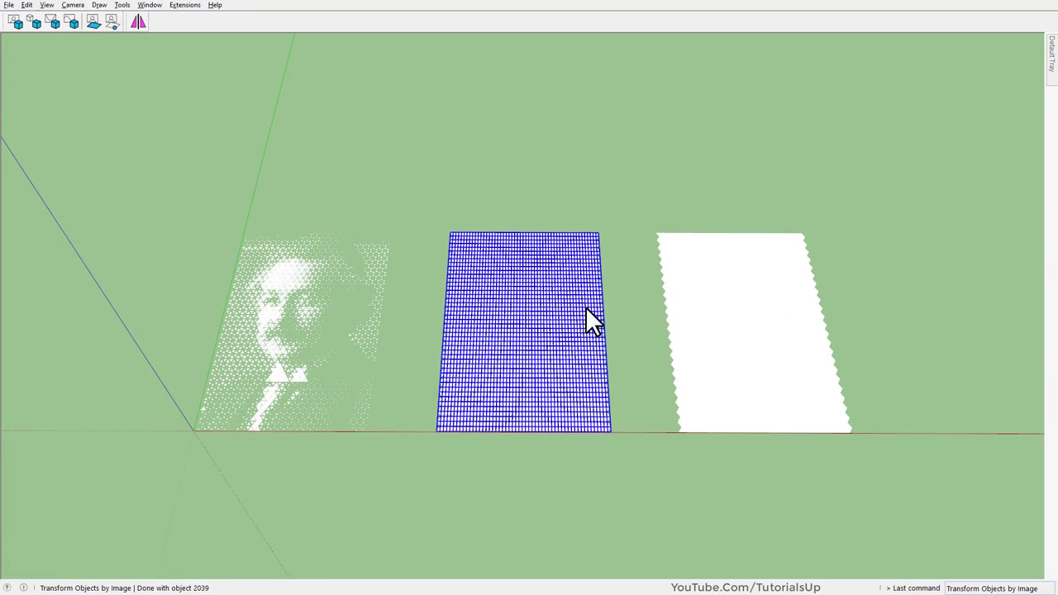
# Deselect and zoom in to check the enlarged triangle holes of the portrait.
pyautogui.click(614, 313)
pyautogui.moveTo(613, 312); pyautogui.dragTo(583, 437, button='middle')
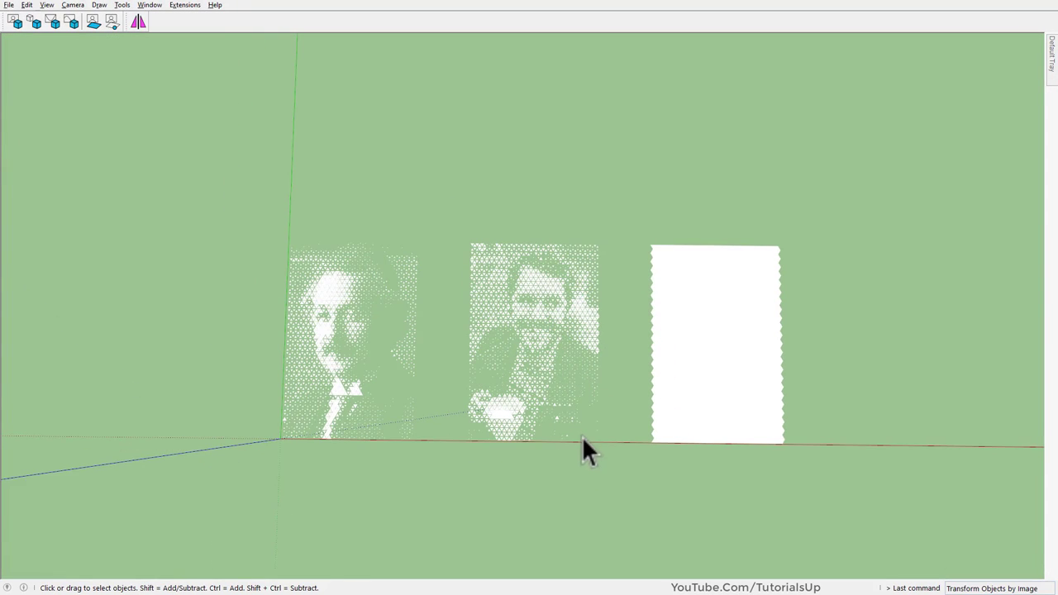
pyautogui.scroll(-2, 547, 352)
pyautogui.scroll(2, 543, 353)
pyautogui.scroll(4, 547, 331)
pyautogui.scroll(3, 537, 281)
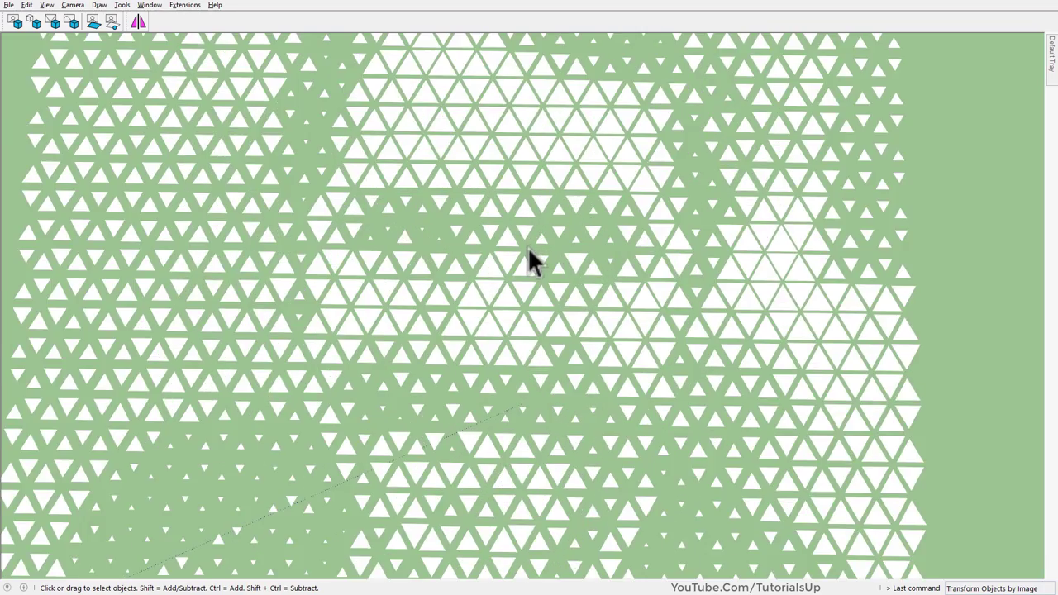
pyautogui.scroll(-3, 533, 256)
pyautogui.scroll(-3, 541, 297)
pyautogui.scroll(-1, 537, 326)
# Copy the left Einstein portrait with Move and Ctrl, placing it above the originals.
pyautogui.scroll(-2, 537, 327)
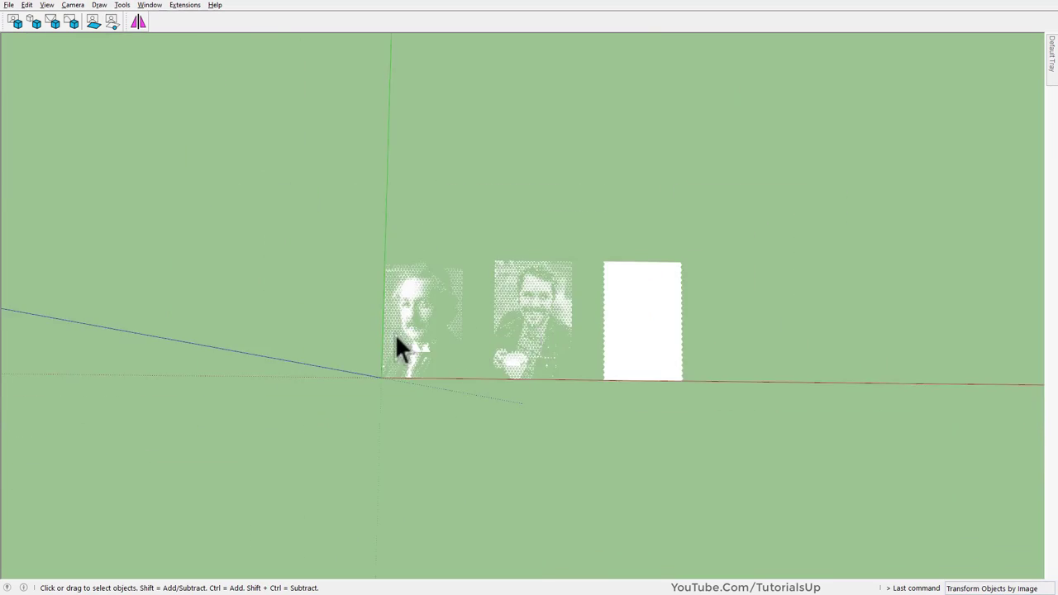
pyautogui.moveTo(394, 334); pyautogui.dragTo(360, 201, button='middle')
pyautogui.moveTo(602, 536); pyautogui.dragTo(601, 536)
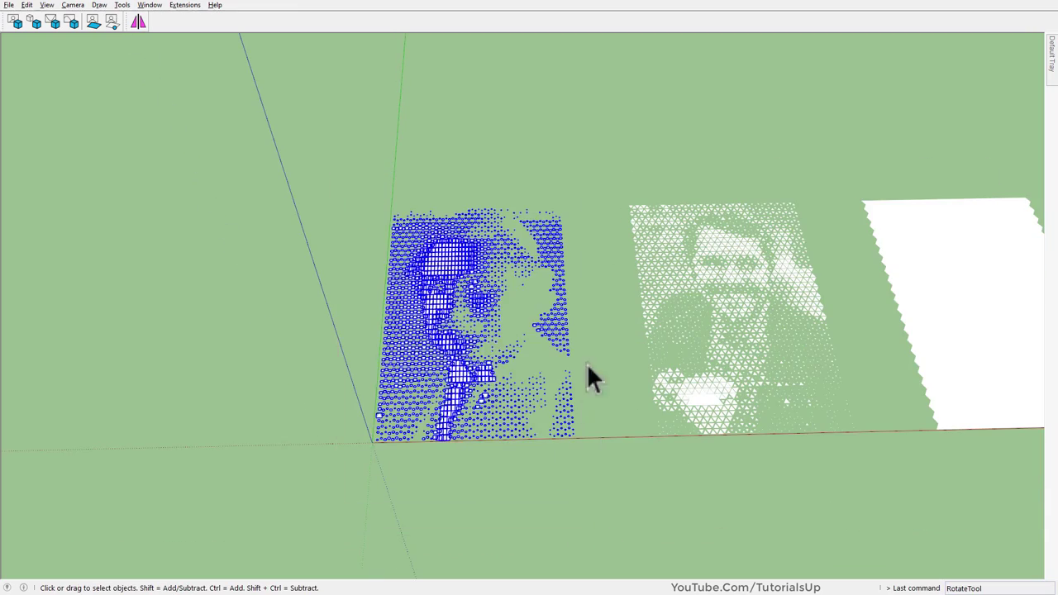
pyautogui.moveTo(587, 364); pyautogui.dragTo(475, 465, button='middle')
pyautogui.press('m')
pyautogui.scroll(-2, 354, 511)
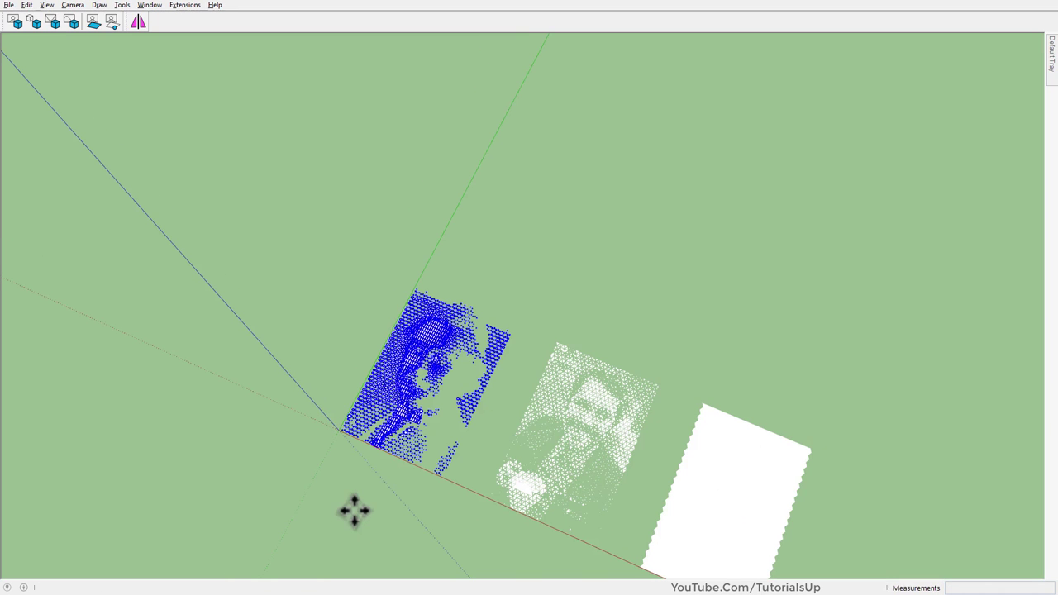
pyautogui.press('ctrl')
pyautogui.click(323, 515)
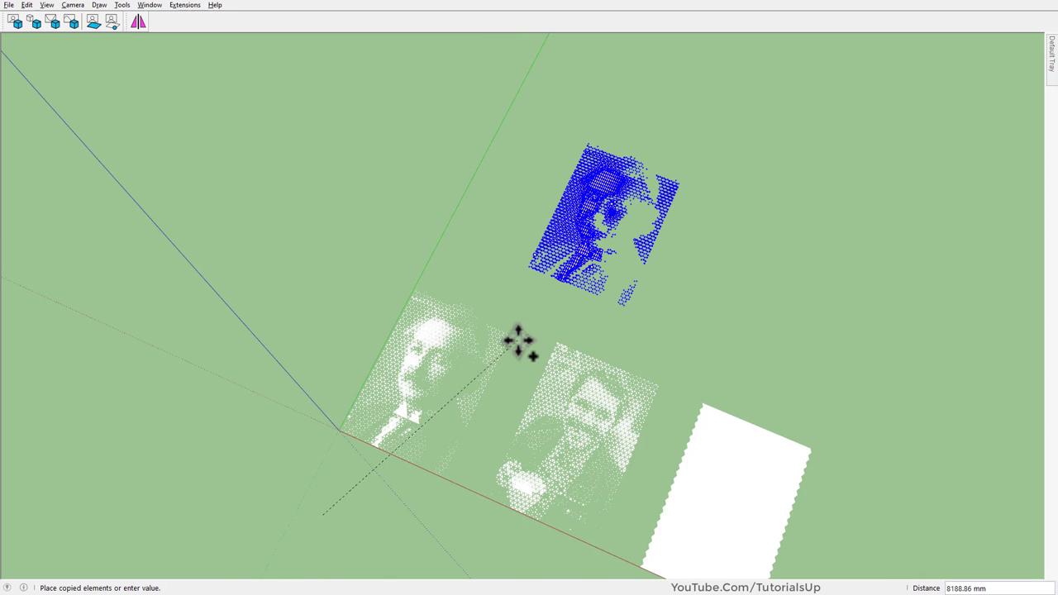
pyautogui.click(624, 305)
pyautogui.click(778, 223)
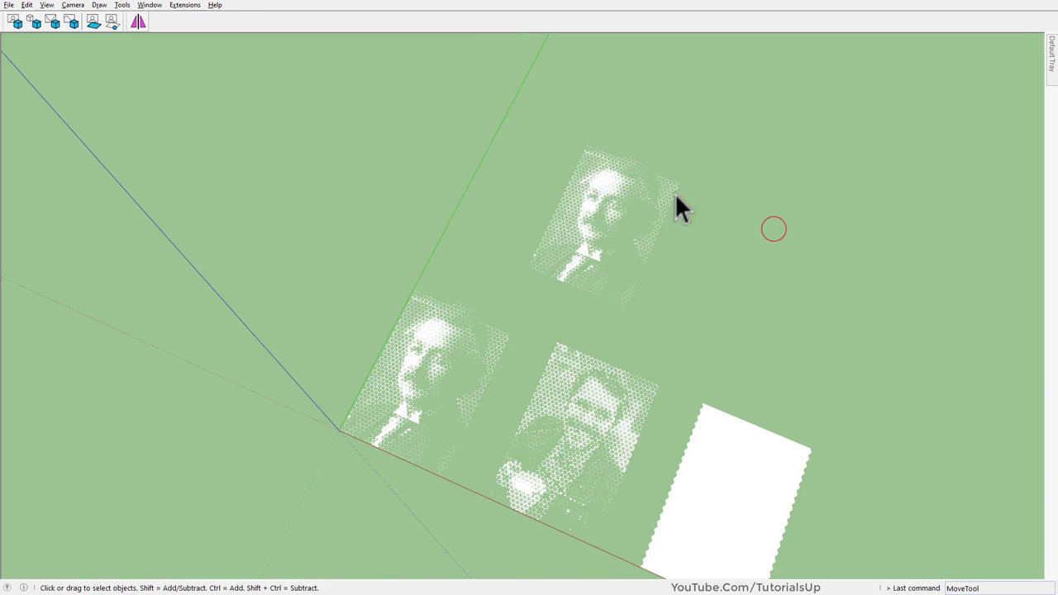
# Window-select the whole triangle portrait copy and orbit to an oblique view.
pyautogui.scroll(5, 675, 193)
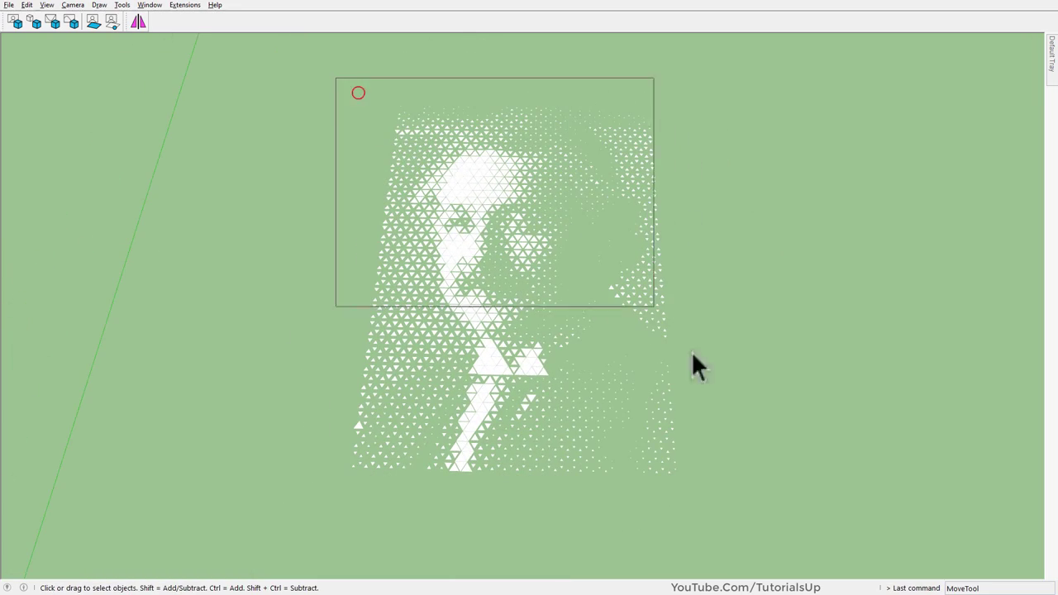
pyautogui.moveTo(695, 364); pyautogui.dragTo(769, 511)
pyautogui.moveTo(769, 511); pyautogui.dragTo(517, 273, button='middle')
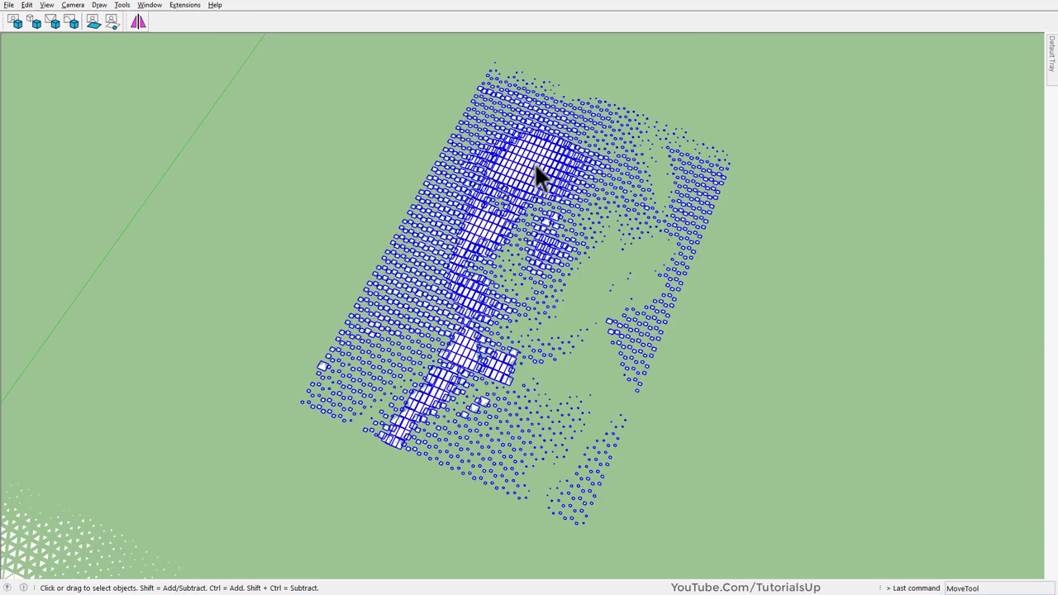
# Make the selected portrait copy's components unique via the right-click menu.
pyautogui.rightClick(534, 163)
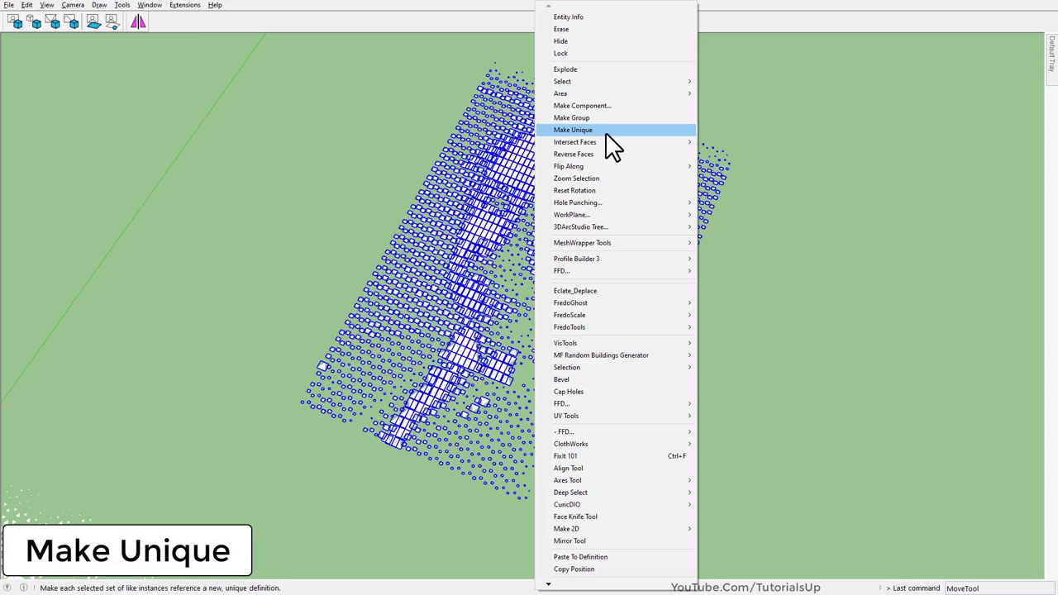
pyautogui.click(606, 131)
pyautogui.click(548, 190)
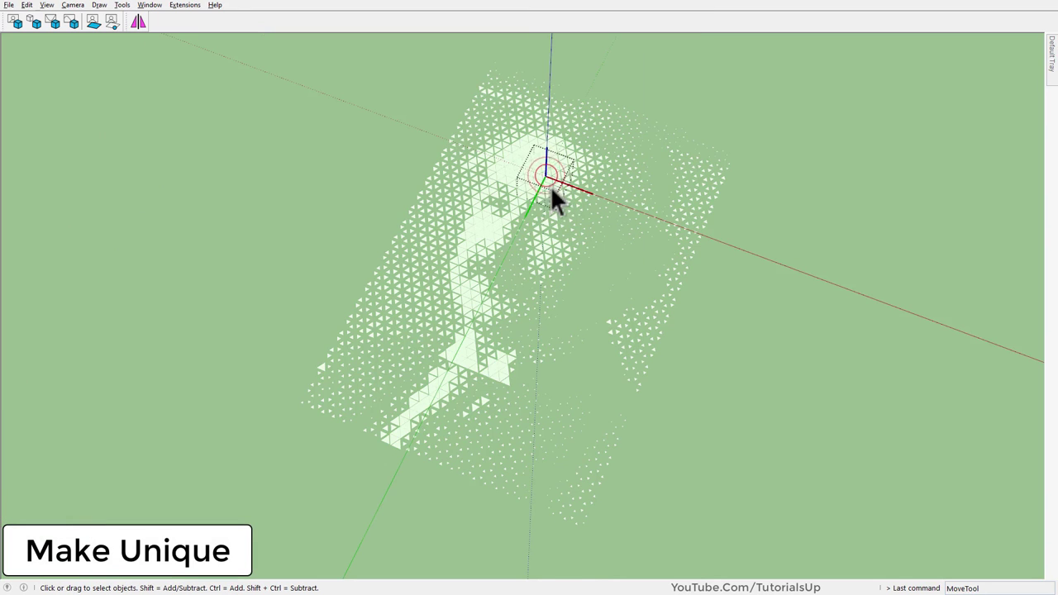
pyautogui.scroll(3, 589, 285)
pyautogui.moveTo(589, 281)
pyautogui.mouseDown(button='middle')
pyautogui.moveTo(554, 284)
pyautogui.moveTo(541, 406)
pyautogui.moveTo(542, 153)
pyautogui.mouseUp(button='middle')
pyautogui.scroll(5, 543, 283)
# Edit one triangle component and set its Segments to 24, turning all triangles into circles.
pyautogui.doubleClick(534, 281)
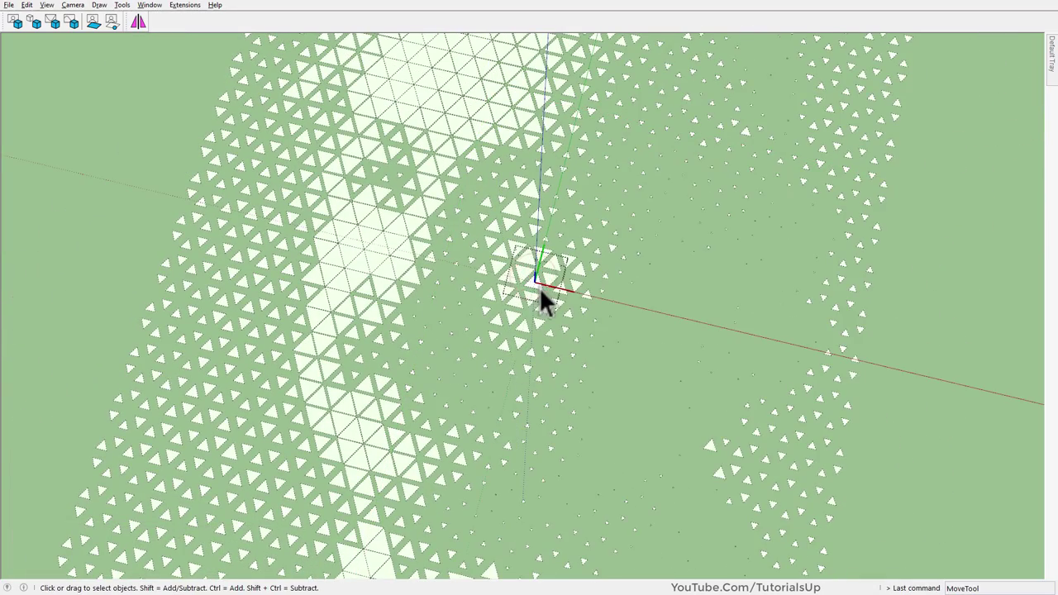
pyautogui.scroll(-2, 540, 286)
pyautogui.scroll(-2, 521, 273)
pyautogui.scroll(-1, 502, 258)
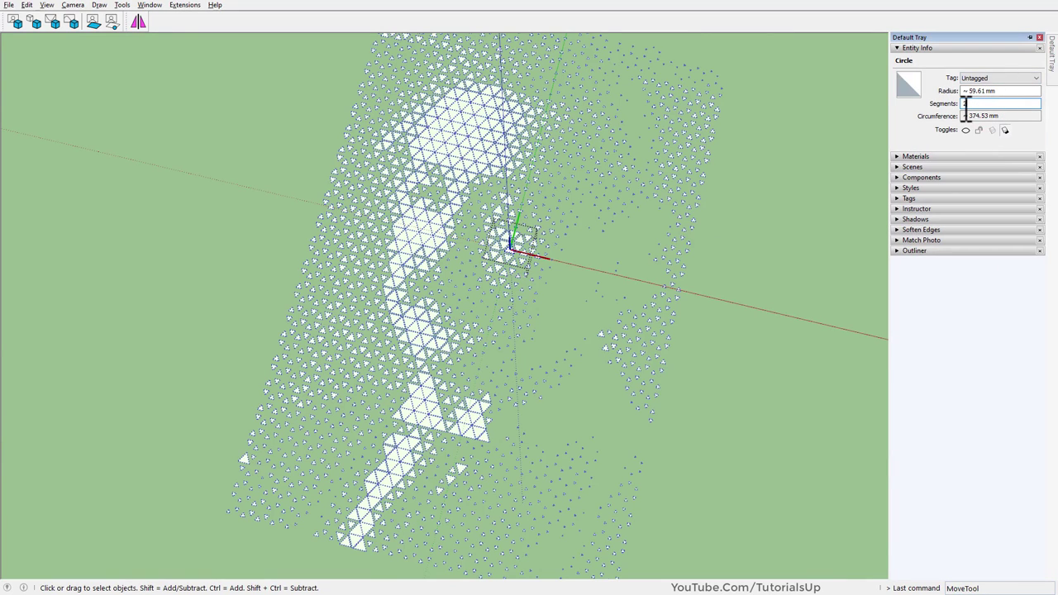
pyautogui.write('24')
pyautogui.press('Return')
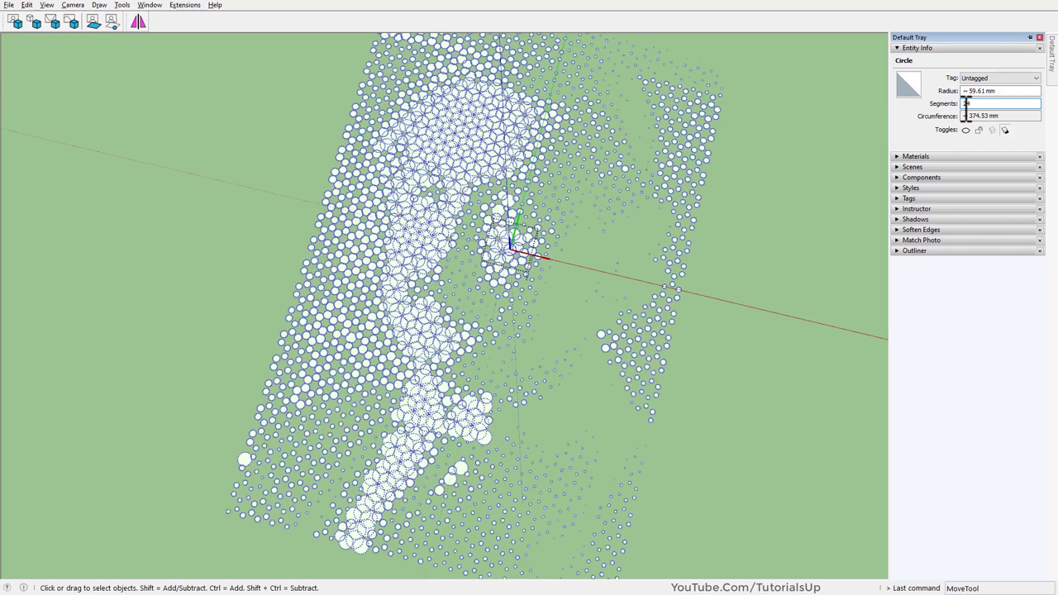
pyautogui.scroll(-3, 517, 347)
pyautogui.moveTo(676, 322); pyautogui.dragTo(547, 281, button='middle')
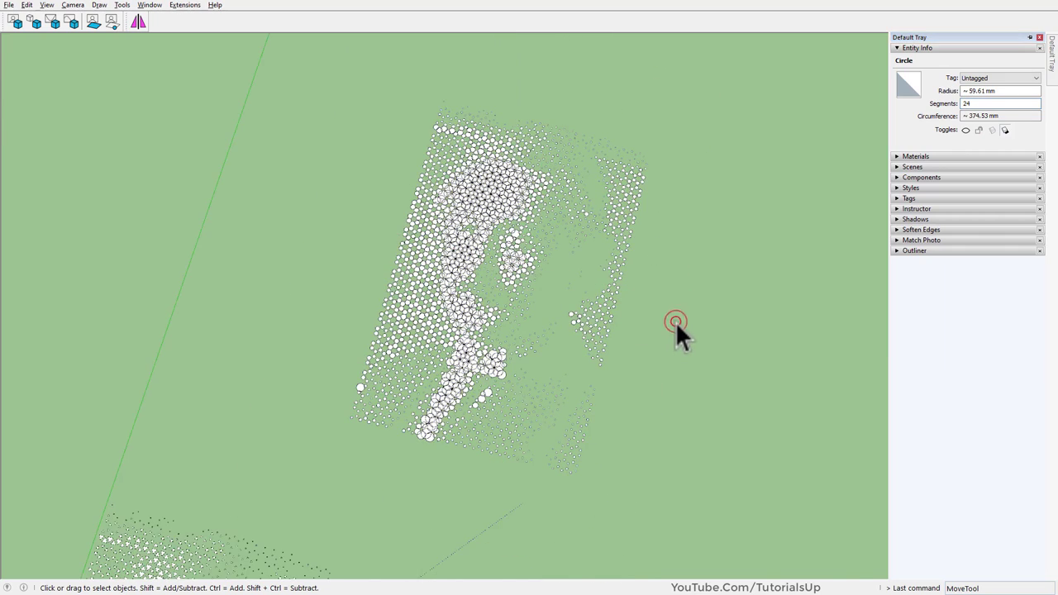
# Orbit and pan to a front view of the copy, then select one circle dot.
pyautogui.scroll(2, 550, 298)
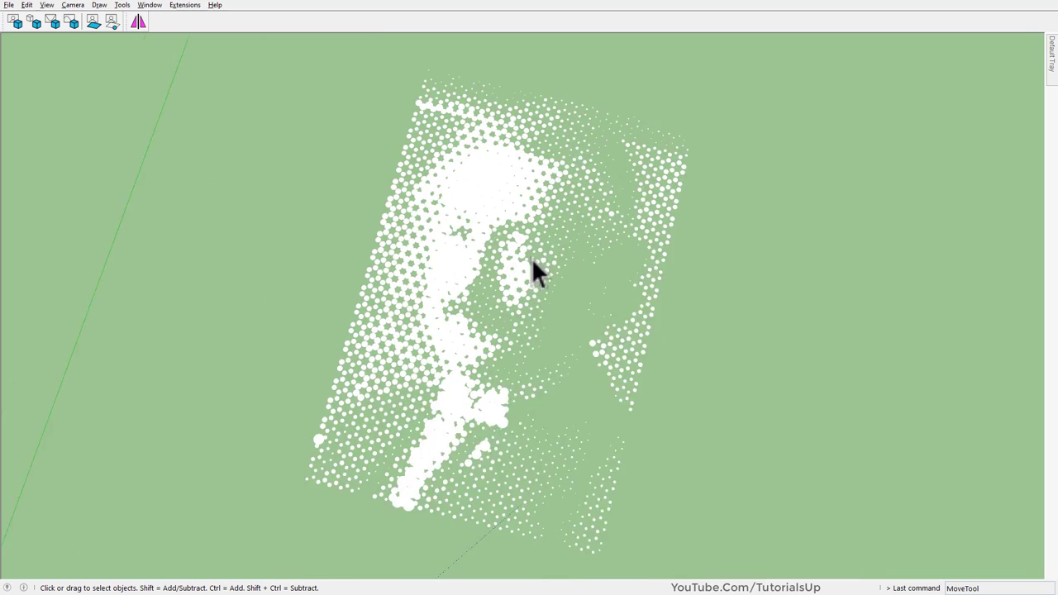
pyautogui.scroll(-1, 532, 271)
pyautogui.moveTo(510, 284)
pyautogui.mouseDown(button='middle')
pyautogui.moveTo(524, 366)
pyautogui.moveTo(486, 347)
pyautogui.mouseUp(button='middle')
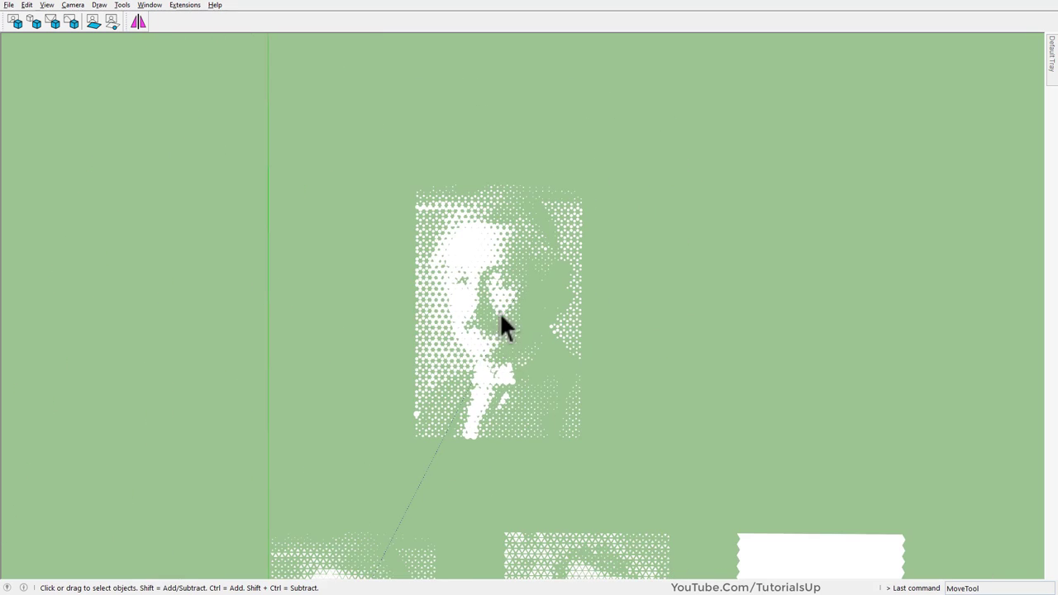
pyautogui.scroll(-2, 501, 320)
pyautogui.scroll(3, 502, 312)
pyautogui.scroll(3, 464, 299)
pyautogui.scroll(2, 461, 305)
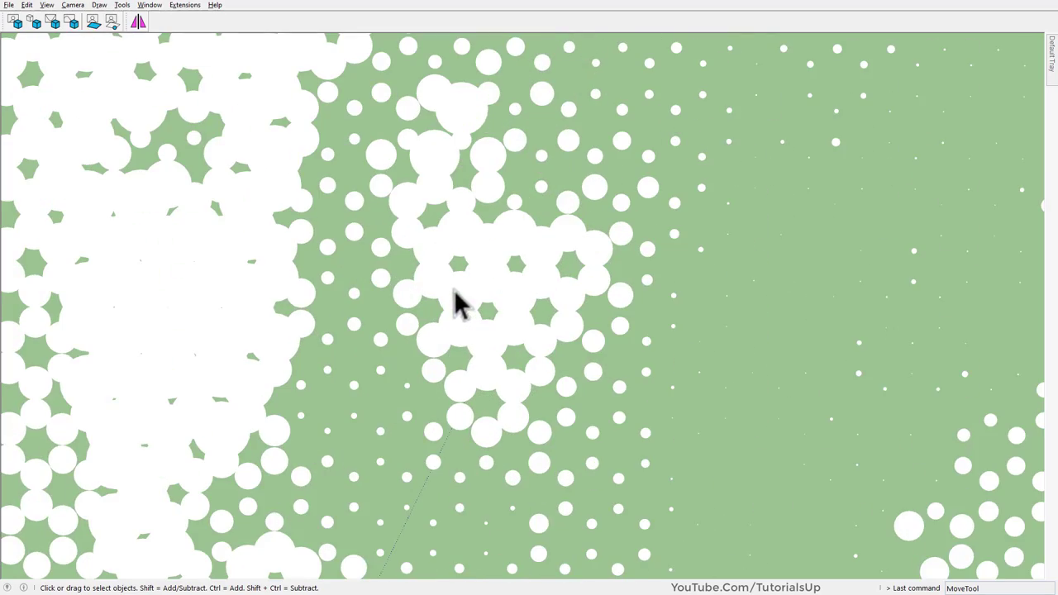
pyautogui.press('h')
pyautogui.moveTo(344, 194); pyautogui.dragTo(276, 208)
pyautogui.press('space')
pyautogui.scroll(-3, 546, 267)
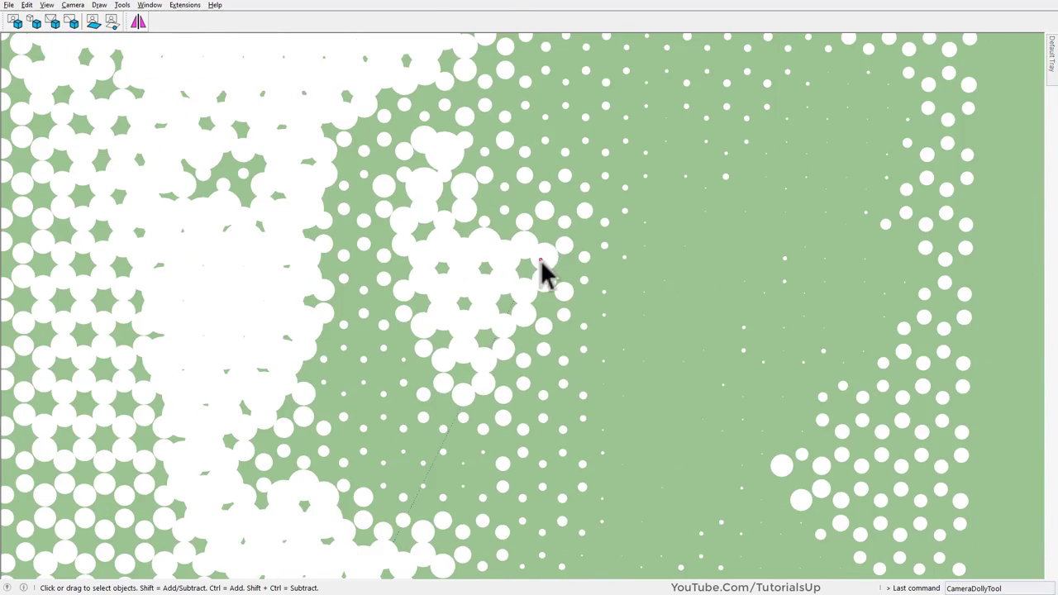
pyautogui.click(543, 267)
# Scale the selected circle dot smaller so the dots separate, then inspect the close-up.
pyautogui.scroll(3, 546, 263)
pyautogui.scroll(1, 546, 263)
pyautogui.press('s')
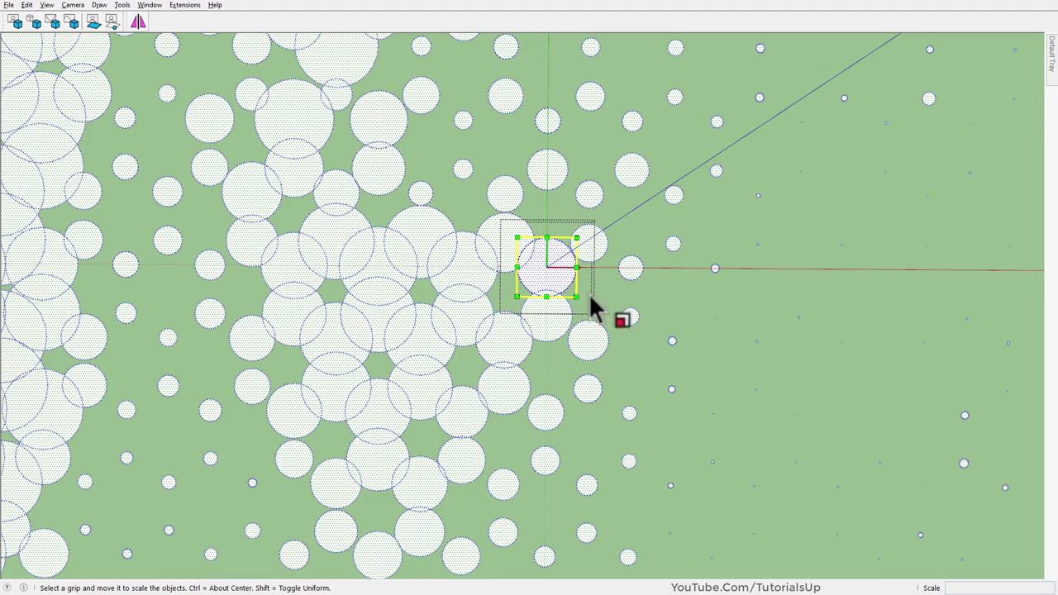
pyautogui.moveTo(577, 296); pyautogui.dragTo(567, 295)
pyautogui.press('space')
pyautogui.scroll(-3, 550, 290)
pyautogui.scroll(-3, 521, 297)
pyautogui.scroll(-2, 463, 264)
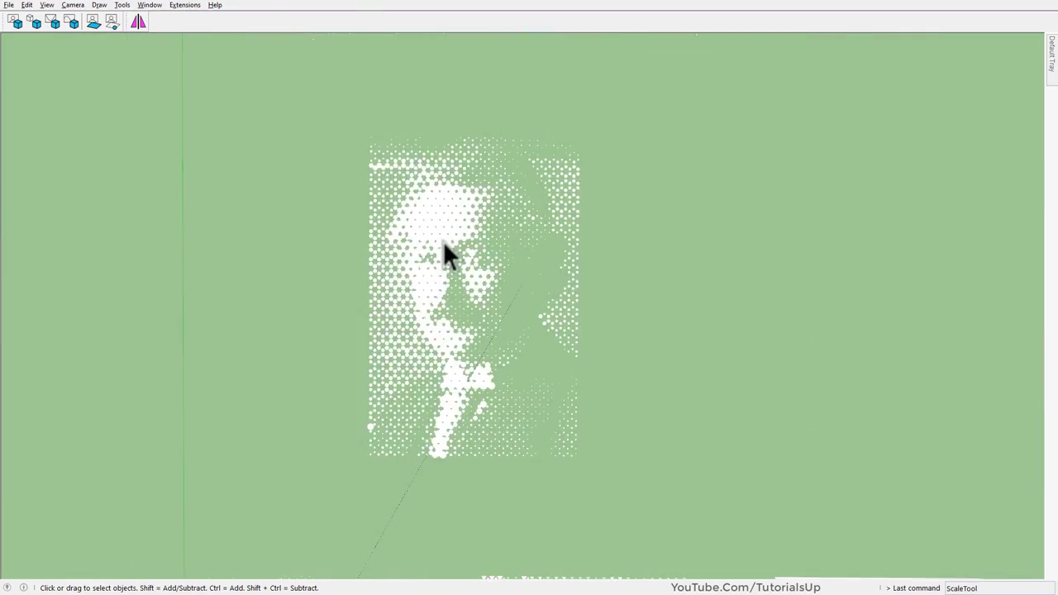
pyautogui.scroll(-3, 460, 198)
pyautogui.scroll(-2, 356, 417)
pyautogui.scroll(5, 420, 368)
pyautogui.scroll(3, 508, 232)
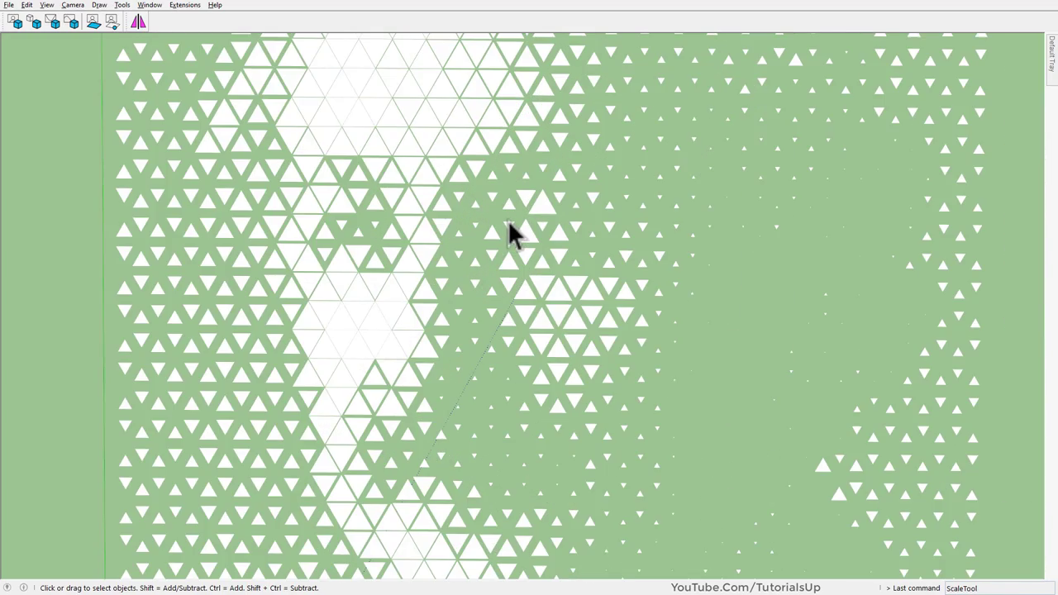
pyautogui.keyDown('shift'); pyautogui.moveTo(489, 216); pyautogui.dragTo(492, 343, button='middle'); pyautogui.keyUp('shift')
pyautogui.moveTo(405, 434)
pyautogui.mouseDown()
pyautogui.moveTo(576, 173)
pyautogui.moveTo(453, 425)
pyautogui.moveTo(472, 336)
pyautogui.moveTo(379, 291)
pyautogui.mouseUp()
# Orbit to a low, flat view and window-select the white gridded panel.
pyautogui.scroll(-5, 378, 291)
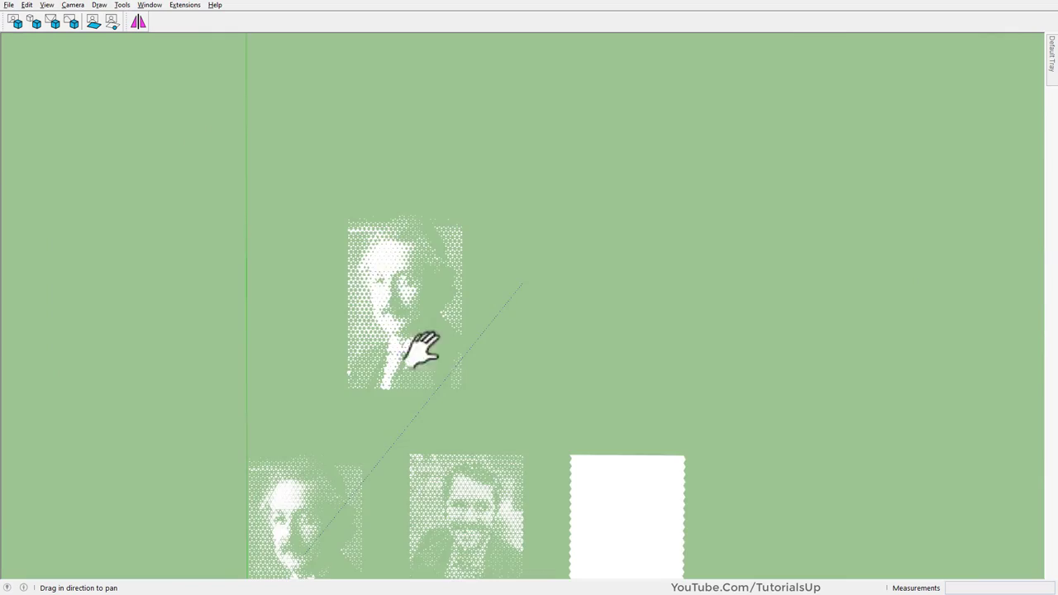
pyautogui.scroll(-3, 482, 501)
pyautogui.moveTo(482, 501); pyautogui.dragTo(643, 383)
pyautogui.moveTo(508, 318); pyautogui.dragTo(628, 364)
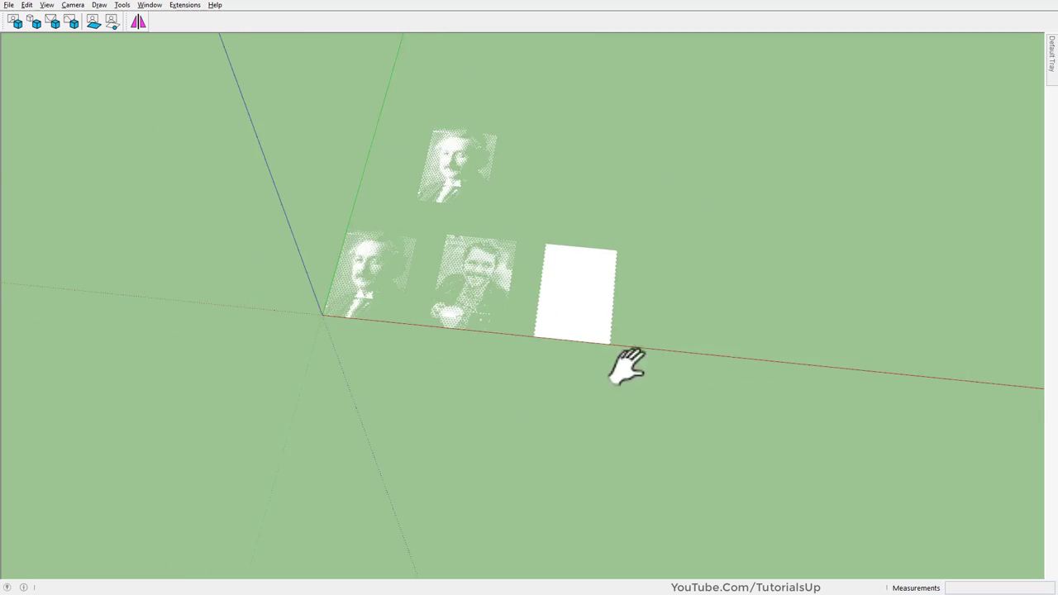
pyautogui.moveTo(537, 317)
pyautogui.mouseDown(button='middle')
pyautogui.moveTo(697, 286)
pyautogui.moveTo(519, 163)
pyautogui.mouseUp(button='middle')
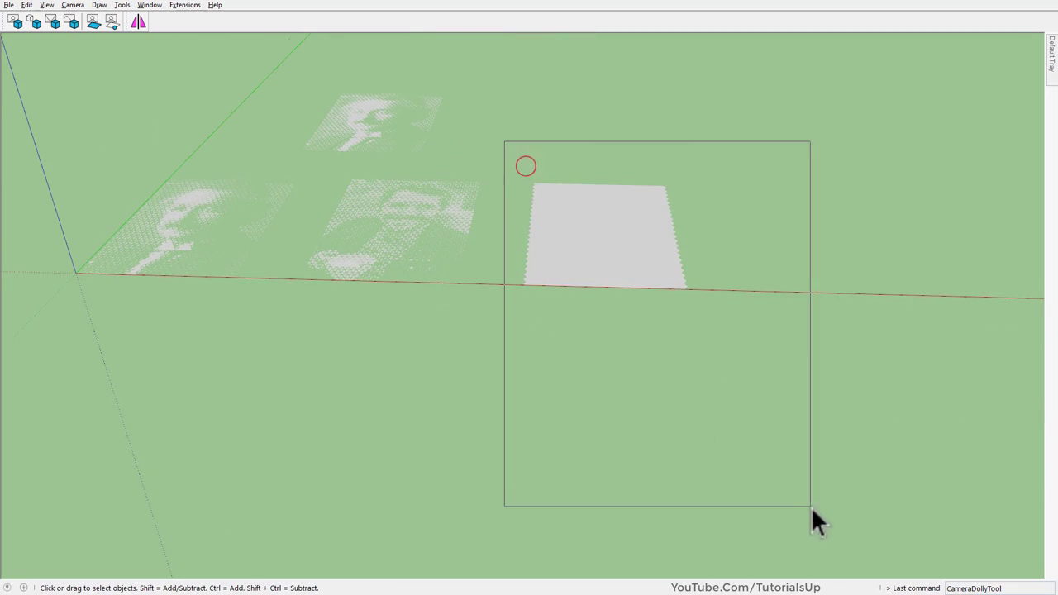
pyautogui.moveTo(688, 339); pyautogui.dragTo(597, 428, button='middle')
# Rotate the white panel around its bottom edge until it stands vertical.
pyautogui.scroll(3, 458, 352)
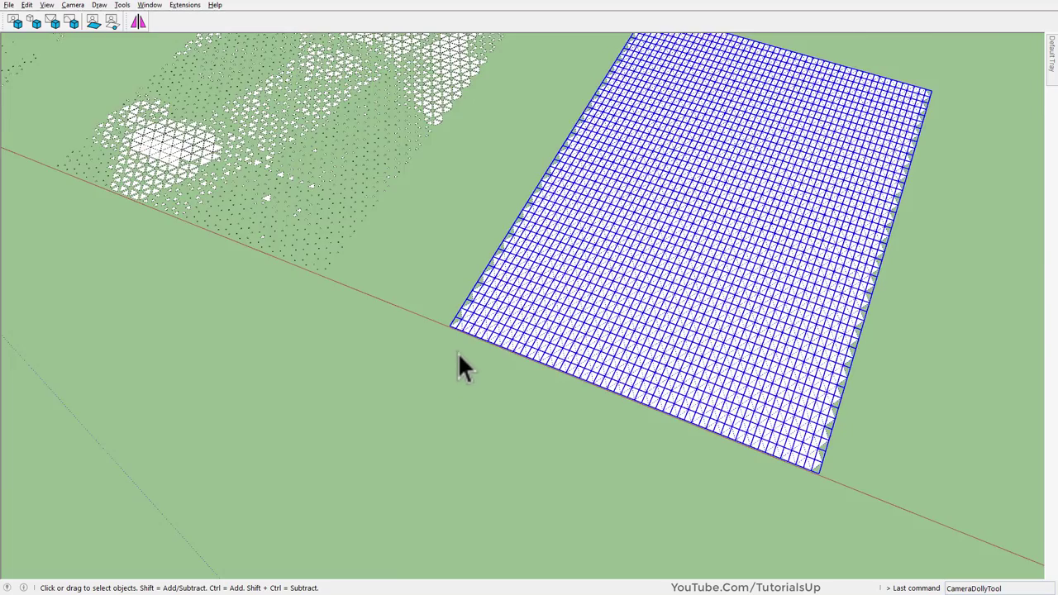
pyautogui.scroll(3, 456, 347)
pyautogui.scroll(3, 496, 356)
pyautogui.scroll(3, 496, 323)
pyautogui.moveTo(480, 289); pyautogui.dragTo(422, 260, button='middle')
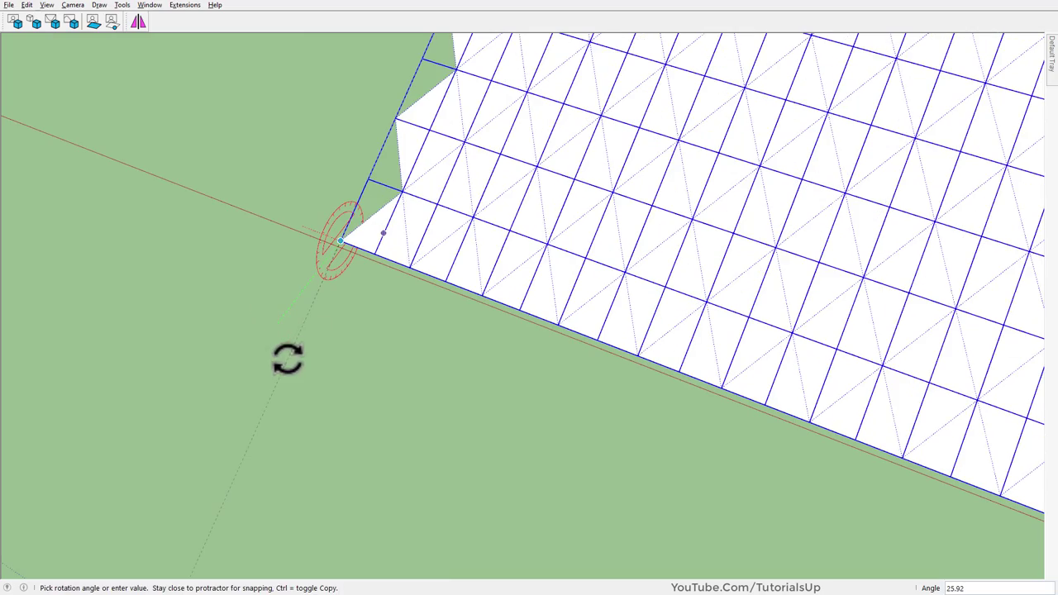
pyautogui.press('Return')
pyautogui.press('space')
pyautogui.scroll(-2, 385, 390)
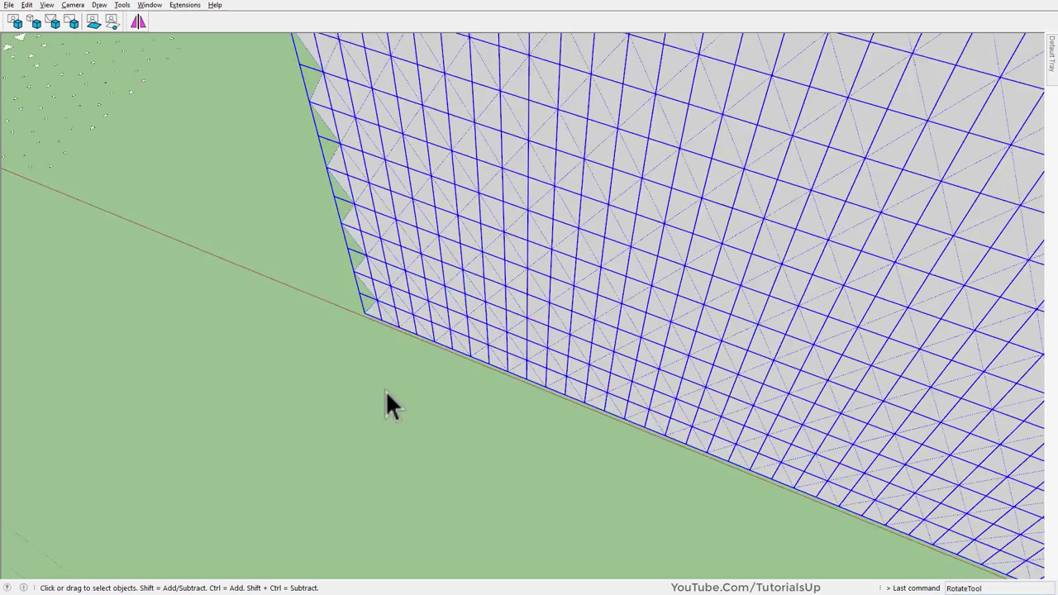
pyautogui.scroll(-3, 384, 391)
pyautogui.scroll(-3, 352, 402)
pyautogui.moveTo(352, 402)
pyautogui.mouseDown(button='middle')
pyautogui.moveTo(625, 217)
pyautogui.moveTo(671, 198)
pyautogui.mouseUp(button='middle')
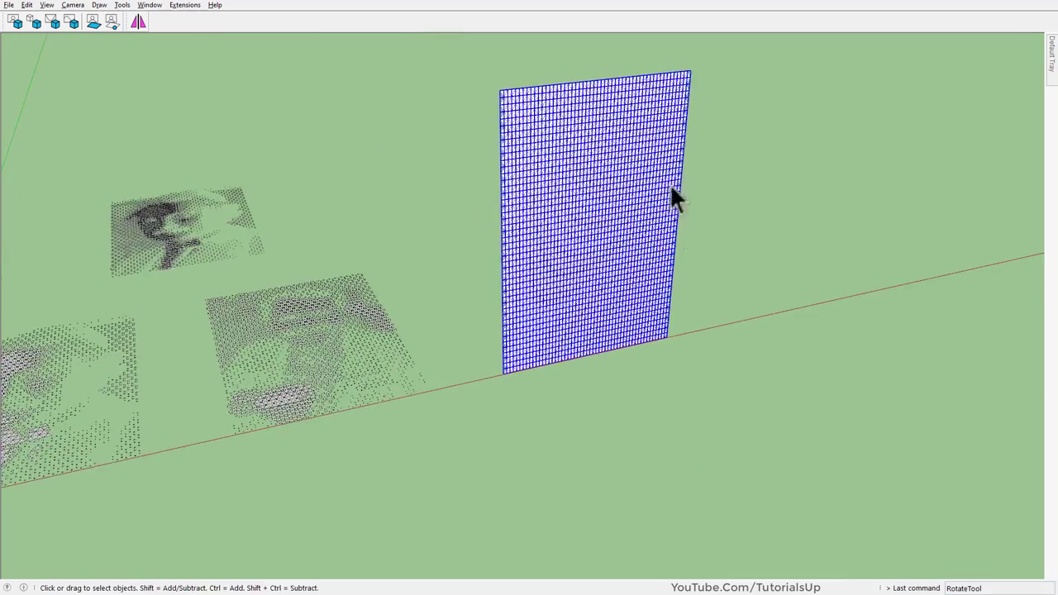
pyautogui.scroll(2, 622, 45)
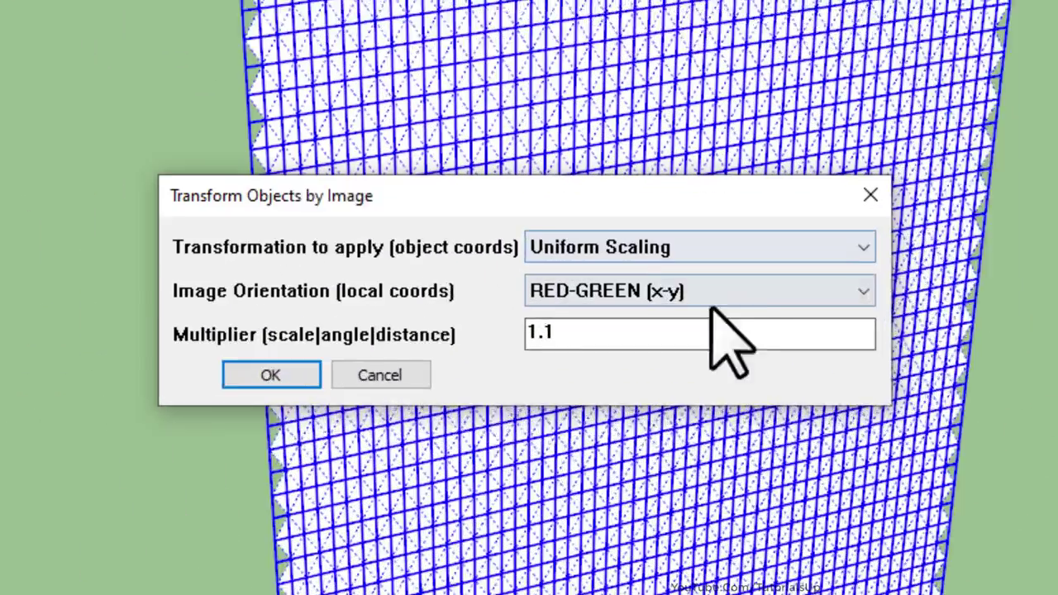
# Transform the panel's triangles by image 11.jpg with Uniform Scaling, RED-BLUE (x-z), multiplier 1.
pyautogui.click(604, 291)
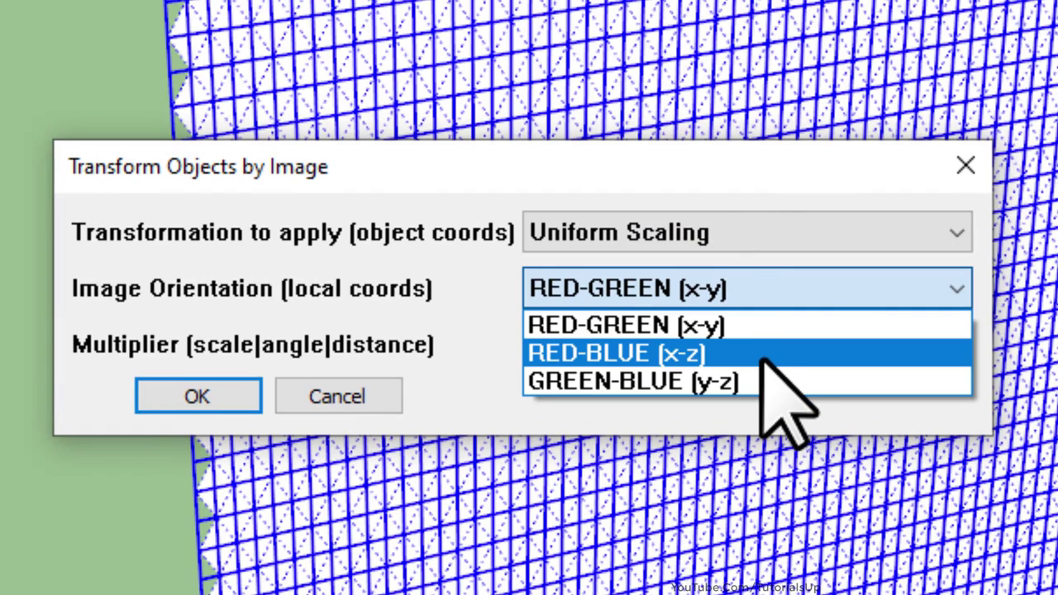
pyautogui.click(762, 358)
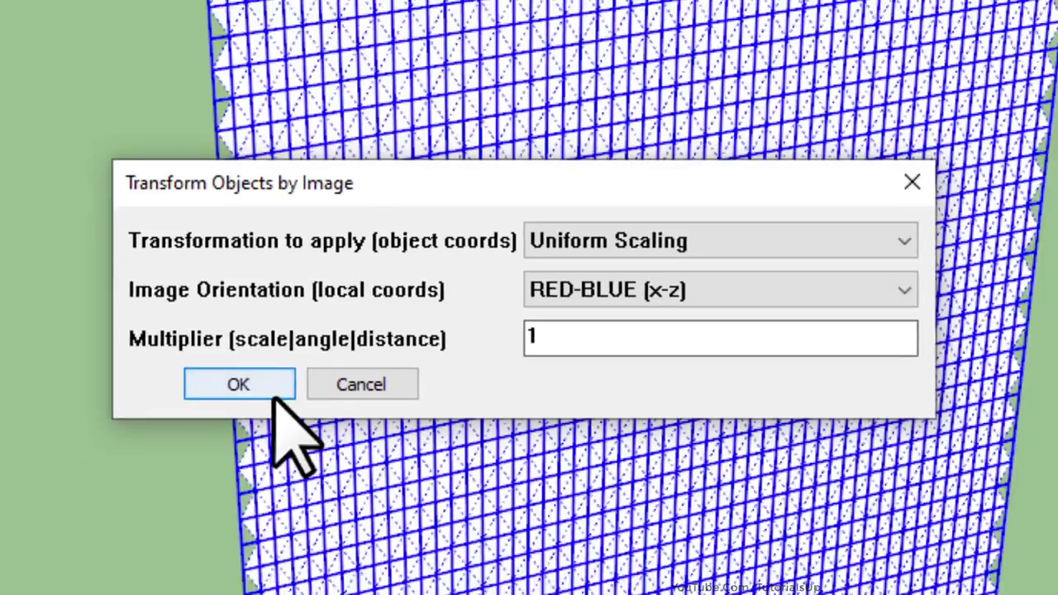
pyautogui.click(198, 396)
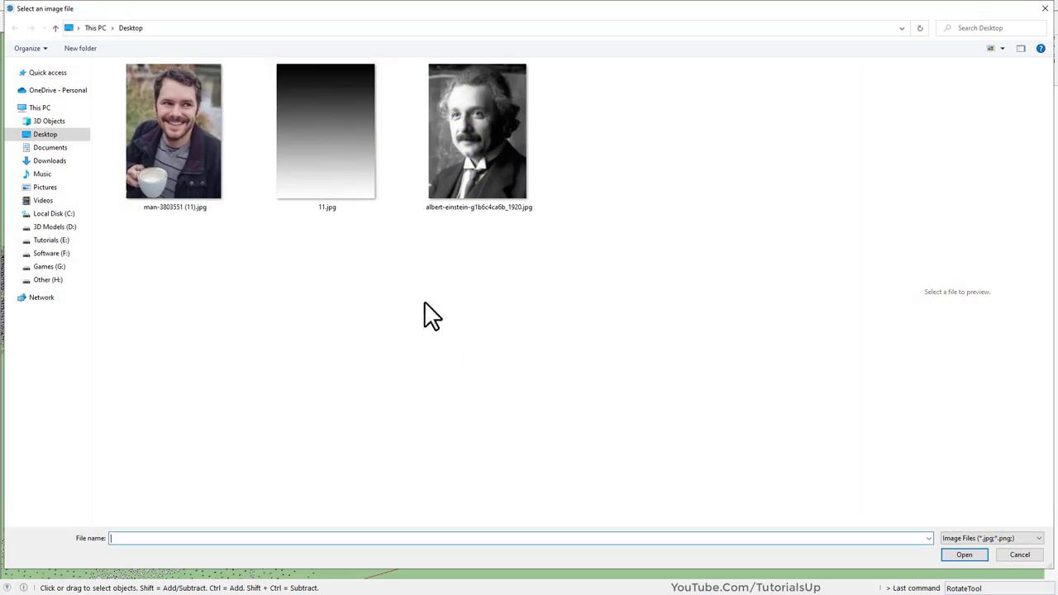
pyautogui.click(340, 169)
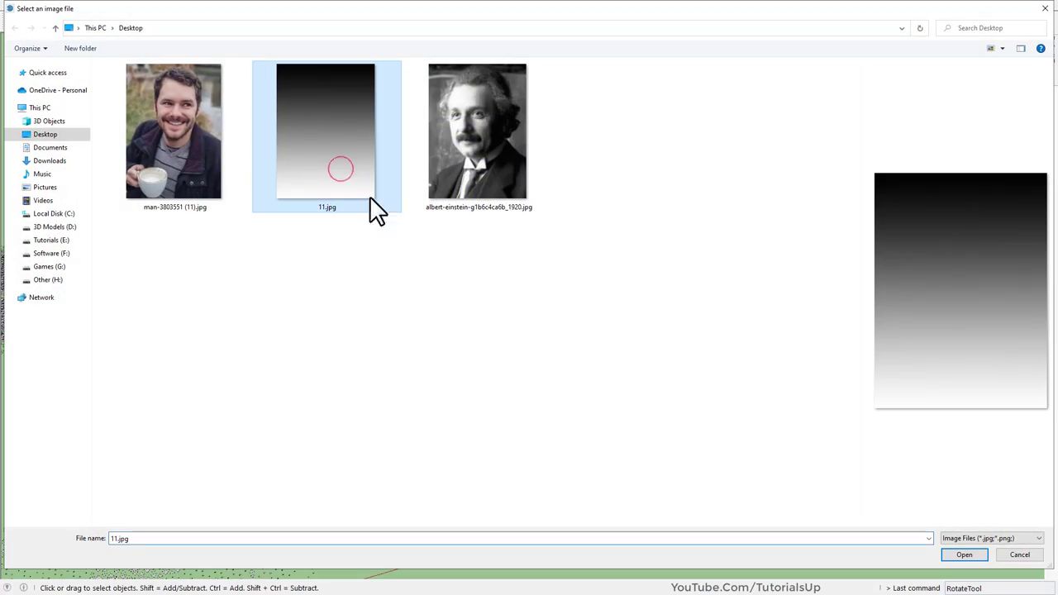
pyautogui.click(955, 553)
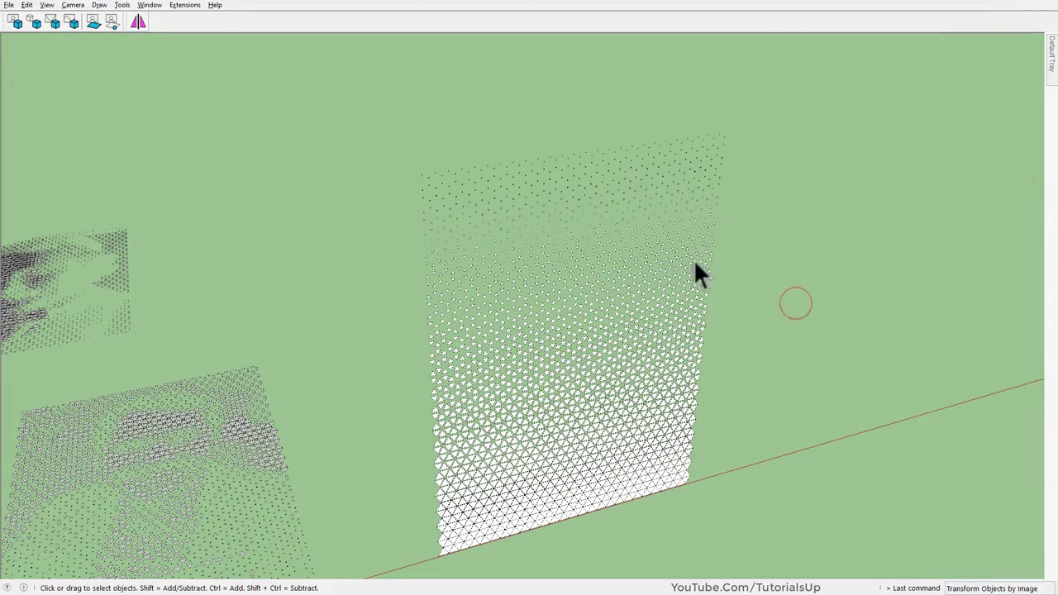
# Orbit and pan around the finished perforated panel to inspect its triangle-hole pattern.
pyautogui.moveTo(697, 273)
pyautogui.mouseDown(button='middle')
pyautogui.moveTo(651, 216)
pyautogui.moveTo(520, 177)
pyautogui.mouseUp(button='middle')
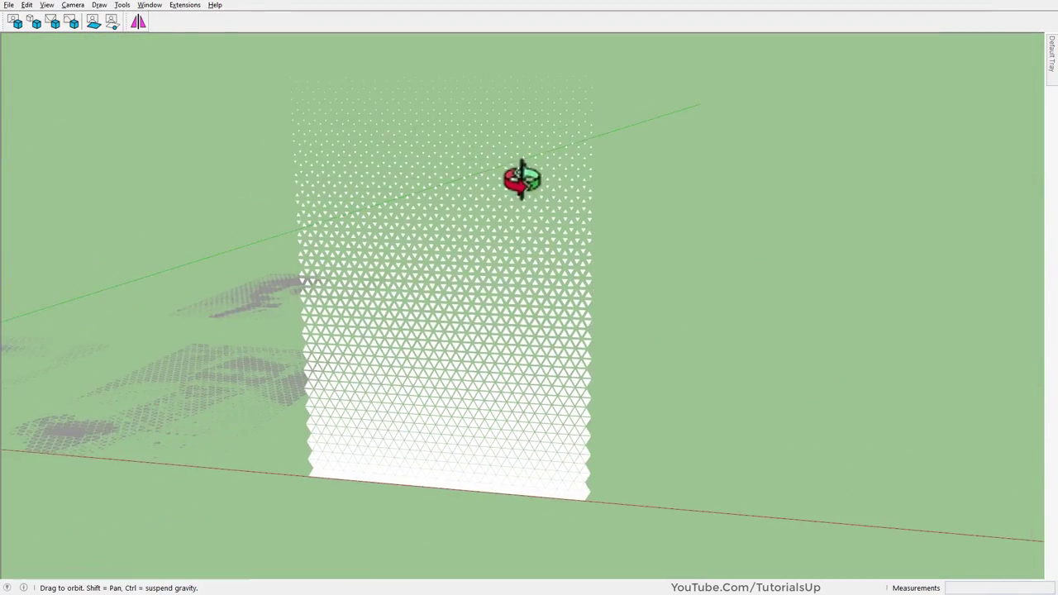
pyautogui.scroll(4, 379, 277)
pyautogui.scroll(-3, 713, 189)
pyautogui.scroll(-2, 767, 308)
pyautogui.moveTo(767, 308)
pyautogui.mouseDown(button='middle')
pyautogui.moveTo(719, 256)
pyautogui.moveTo(687, 371)
pyautogui.moveTo(725, 253)
pyautogui.mouseUp(button='middle')
pyautogui.scroll(3, 746, 206)
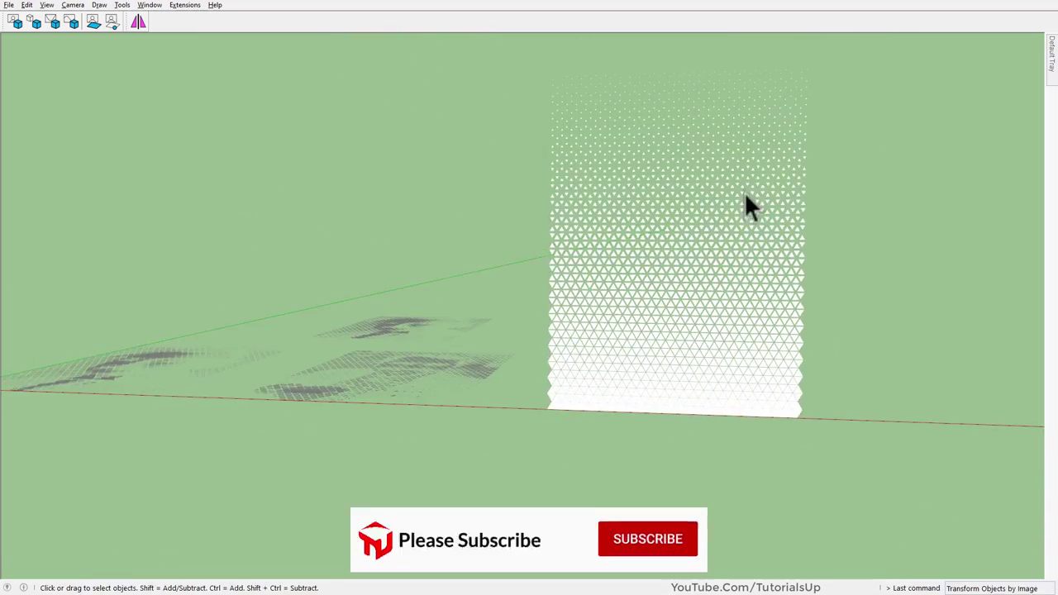
pyautogui.scroll(3, 718, 186)
pyautogui.keyDown('shift'); pyautogui.moveTo(718, 190); pyautogui.dragTo(680, 237, button='middle'); pyautogui.keyUp('shift')
pyautogui.scroll(-2, 697, 141)
pyautogui.scroll(3, 702, 158)
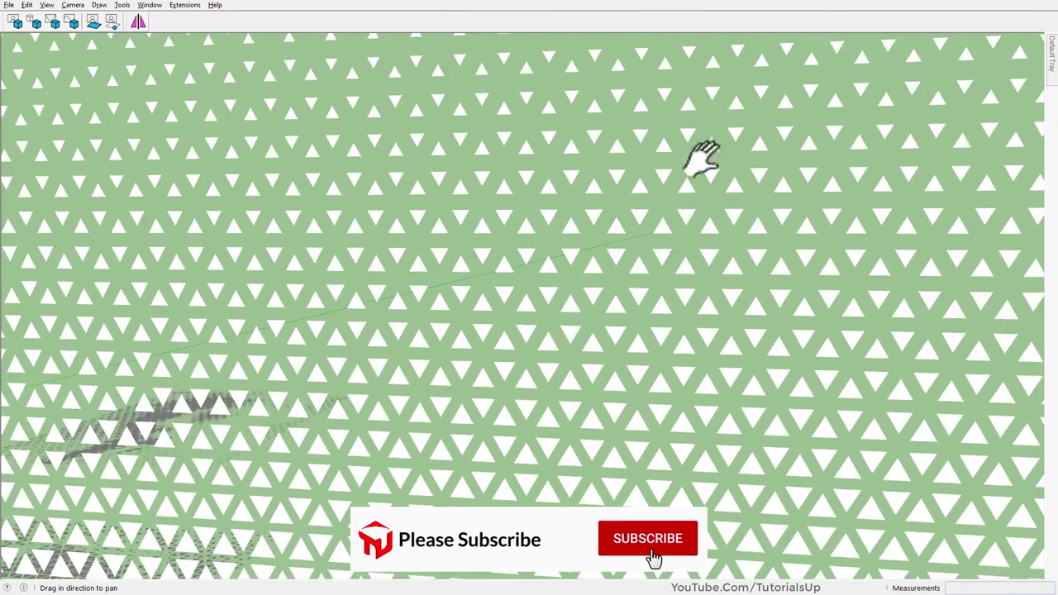
pyautogui.moveTo(701, 157)
pyautogui.keyDown('shift'); pyautogui.mouseDown(button='middle')
pyautogui.moveTo(601, 310)
pyautogui.moveTo(619, 401)
pyautogui.moveTo(666, 451)
pyautogui.mouseUp(button='middle'); pyautogui.keyUp('shift')
pyautogui.scroll(-2, 603, 248)
pyautogui.scroll(-2, 607, 273)
pyautogui.scroll(-5, 666, 450)
# Orbit to a near top-down view and crossing-select the left Einstein portrait mesh.
pyautogui.moveTo(331, 303)
pyautogui.mouseDown(button='middle')
pyautogui.moveTo(488, 371)
pyautogui.moveTo(507, 532)
pyautogui.mouseUp(button='middle')
pyautogui.scroll(-3, 272, 484)
pyautogui.scroll(5, 441, 358)
pyautogui.keyDown('shift'); pyautogui.moveTo(441, 358); pyautogui.dragTo(170, 385, button='middle'); pyautogui.keyUp('shift')
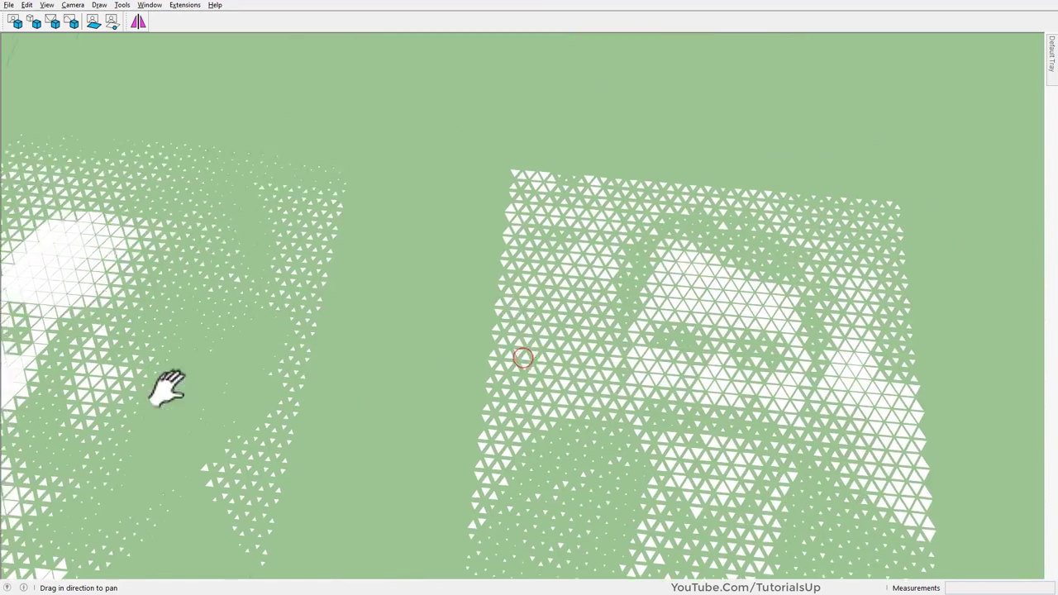
pyautogui.keyDown('shift'); pyautogui.moveTo(643, 306); pyautogui.dragTo(326, 347, button='middle'); pyautogui.keyUp('shift')
pyautogui.scroll(-5, 413, 206)
pyautogui.scroll(-3, 432, 262)
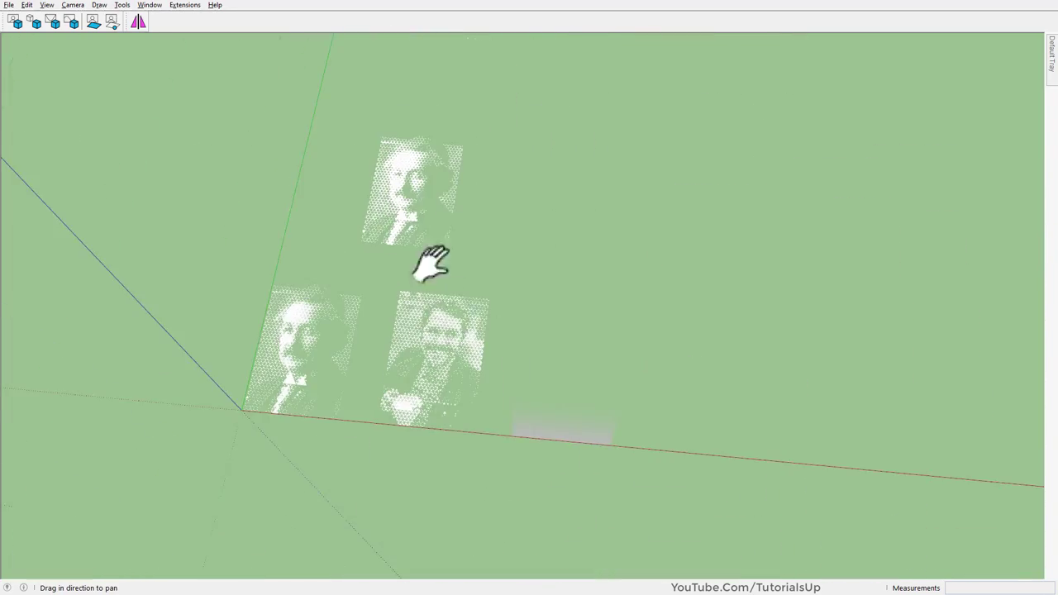
pyautogui.moveTo(432, 262)
pyautogui.mouseDown(button='middle')
pyautogui.moveTo(416, 231)
pyautogui.moveTo(377, 359)
pyautogui.mouseUp(button='middle')
pyautogui.scroll(3, 539, 519)
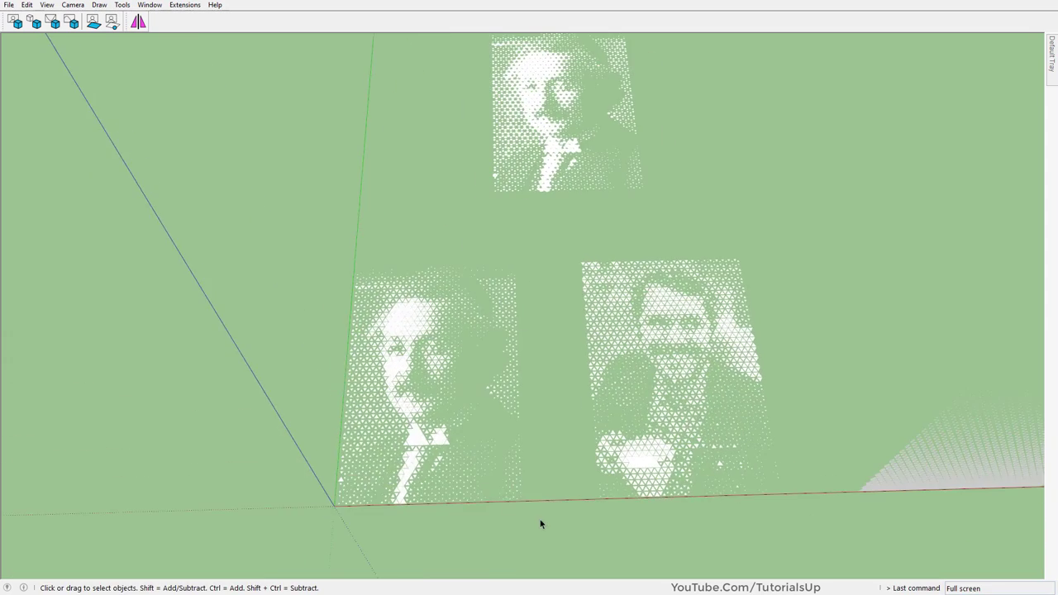
pyautogui.moveTo(538, 531); pyautogui.dragTo(339, 325)
pyautogui.scroll(-2, 541, 417)
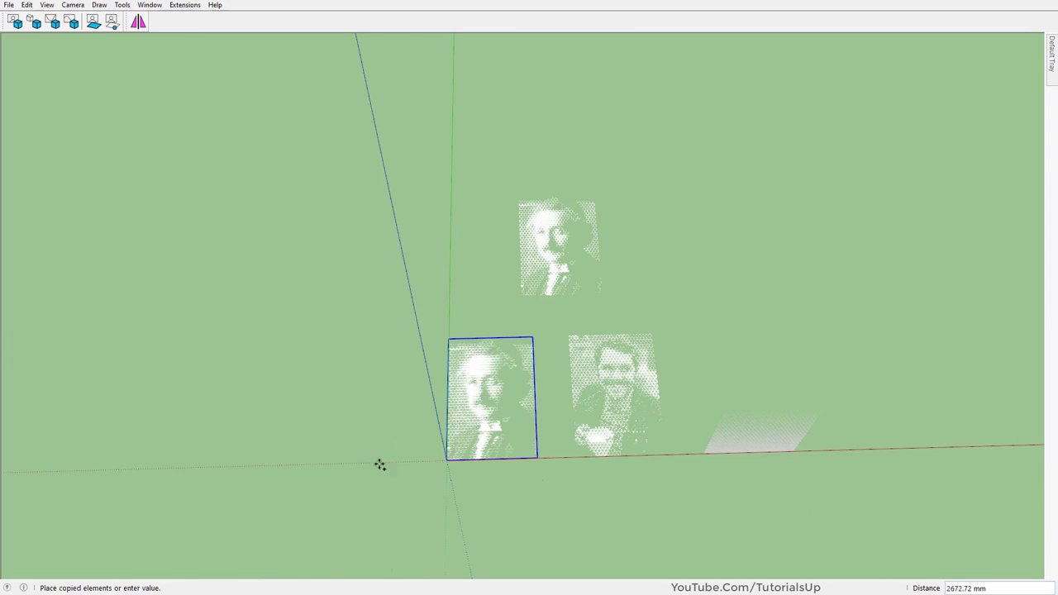
# Place the Einstein portrait copy and rotate it 90° to stand upright.
pyautogui.click(358, 444)
pyautogui.scroll(4, 383, 397)
pyautogui.scroll(2, 493, 381)
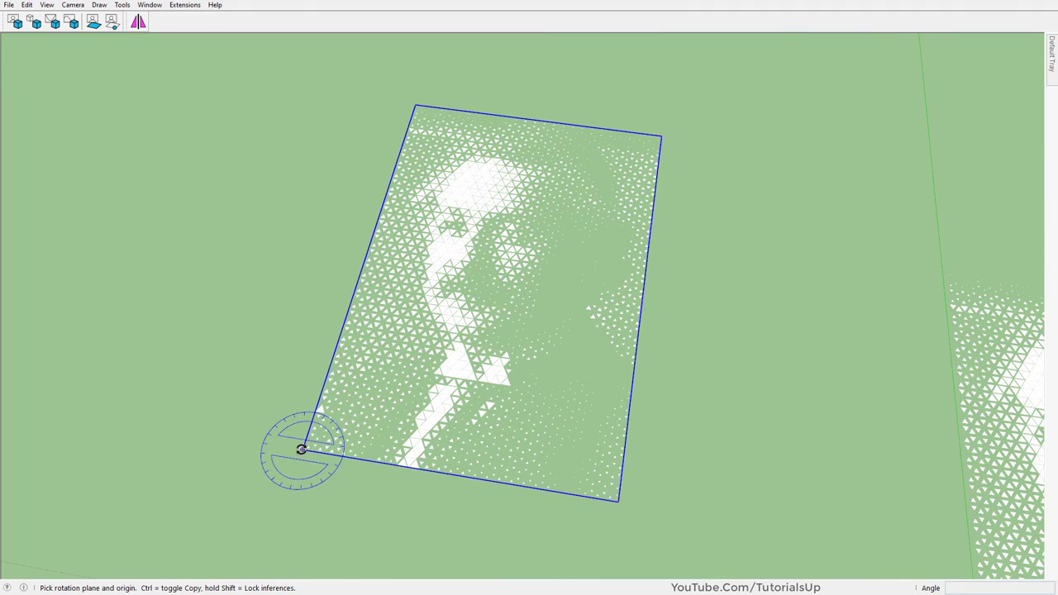
pyautogui.scroll(-3, 329, 457)
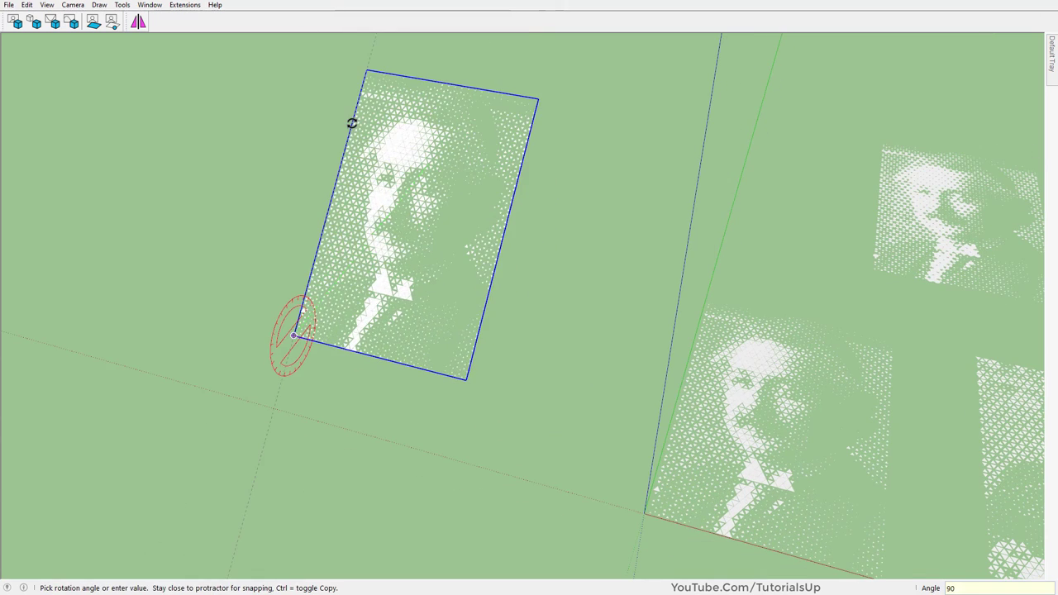
pyautogui.click(352, 118)
pyautogui.press('space')
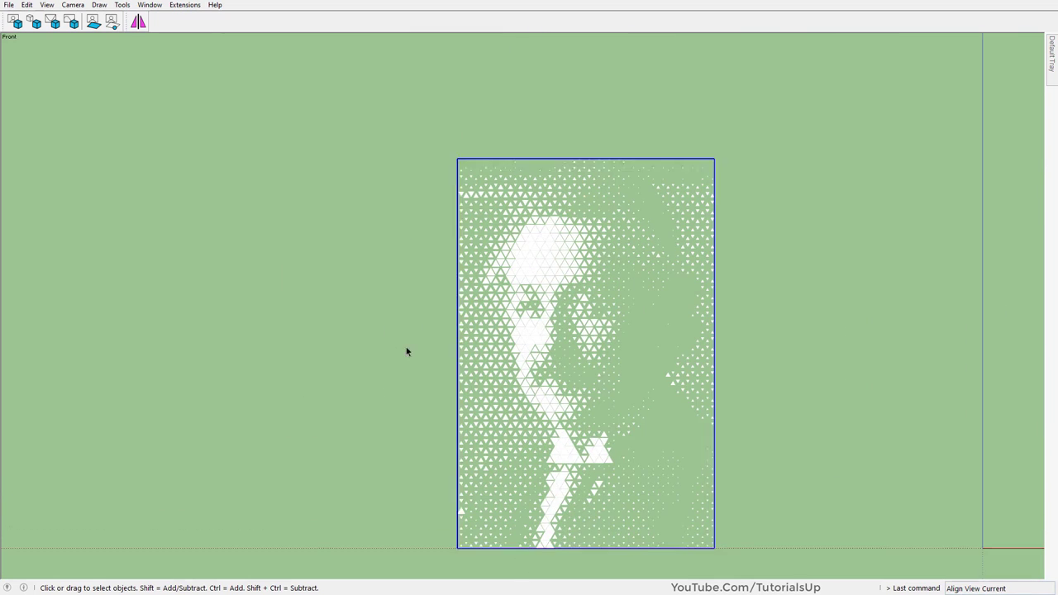
# Draw a rectangle enclosing the upright portrait in Front view.
pyautogui.scroll(-1, 417, 240)
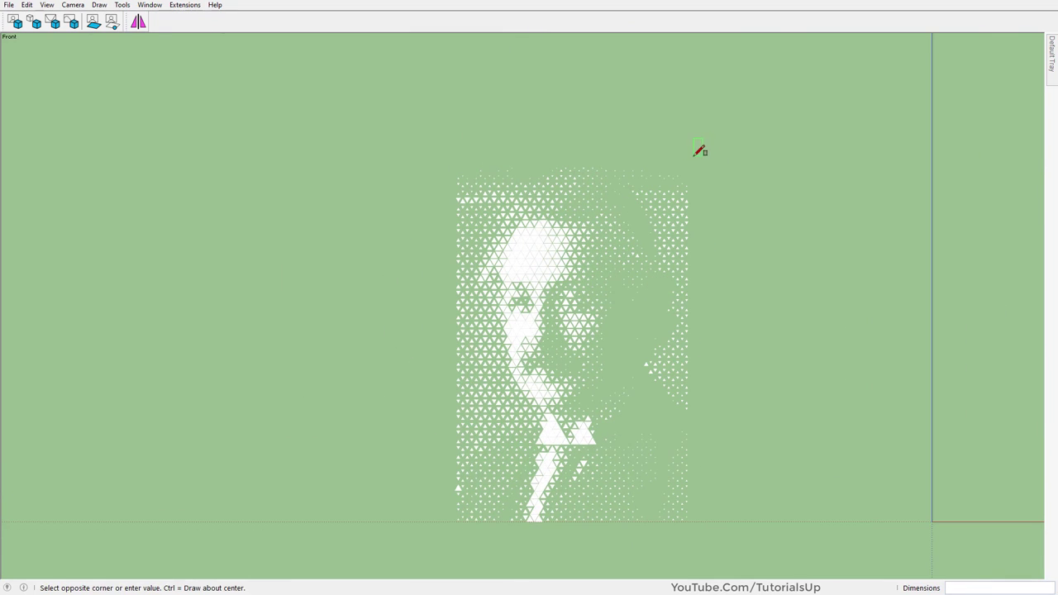
pyautogui.scroll(2, 459, 529)
pyautogui.scroll(2, 459, 529)
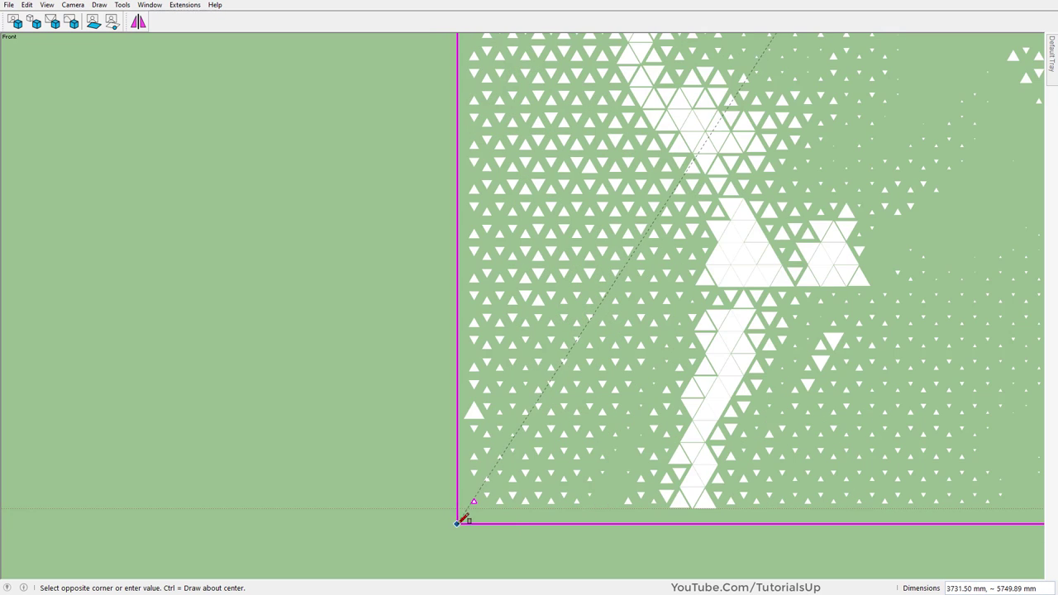
pyautogui.click(461, 522)
pyautogui.moveTo(405, 517); pyautogui.dragTo(489, 551, button='middle')
# Select the panel face and use Align View to look at it straight on.
pyautogui.press('space')
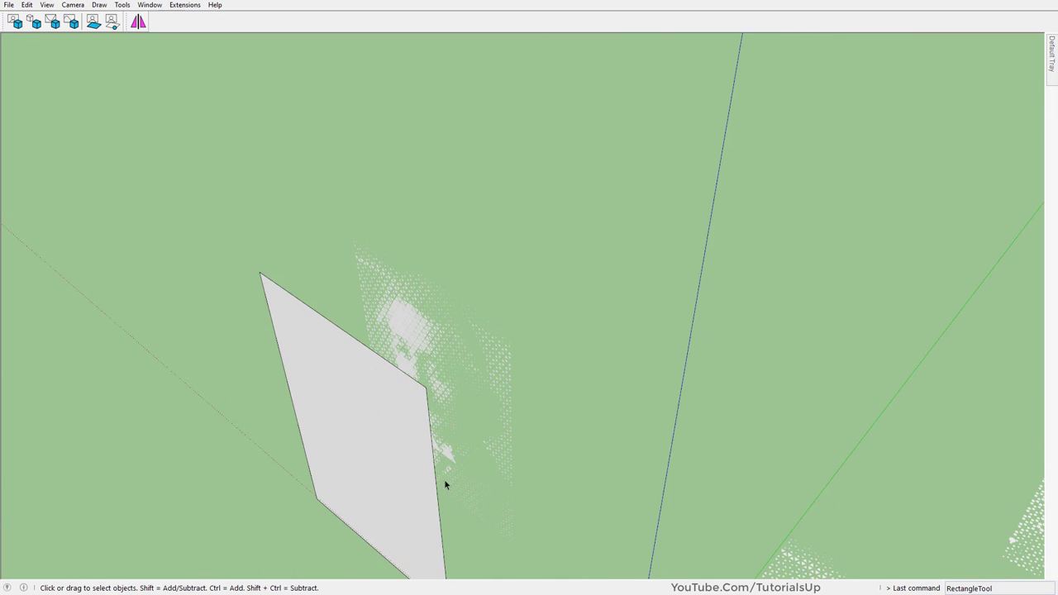
pyautogui.scroll(2, 384, 421)
pyautogui.click(439, 275)
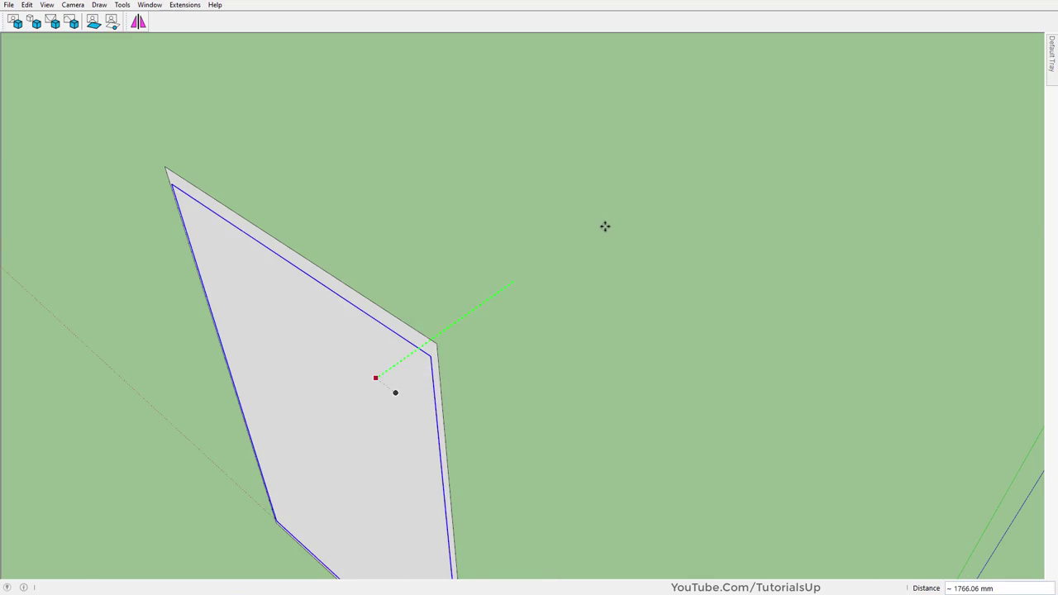
pyautogui.moveTo(605, 226)
pyautogui.mouseDown(button='middle')
pyautogui.moveTo(422, 389)
pyautogui.moveTo(604, 377)
pyautogui.moveTo(394, 365)
pyautogui.mouseUp(button='middle')
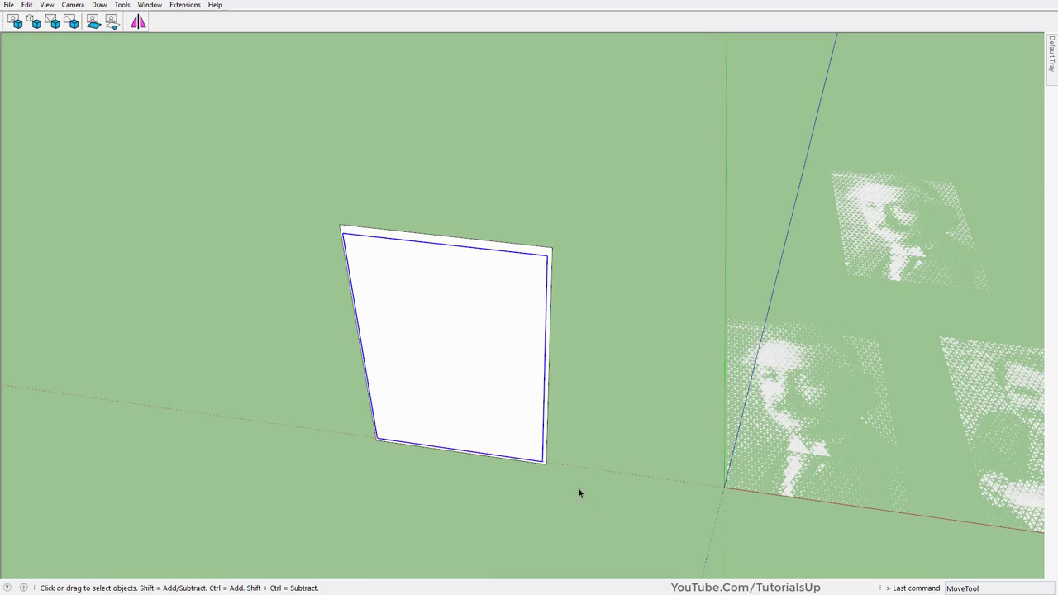
pyautogui.rightClick(501, 289)
pyautogui.click(545, 463)
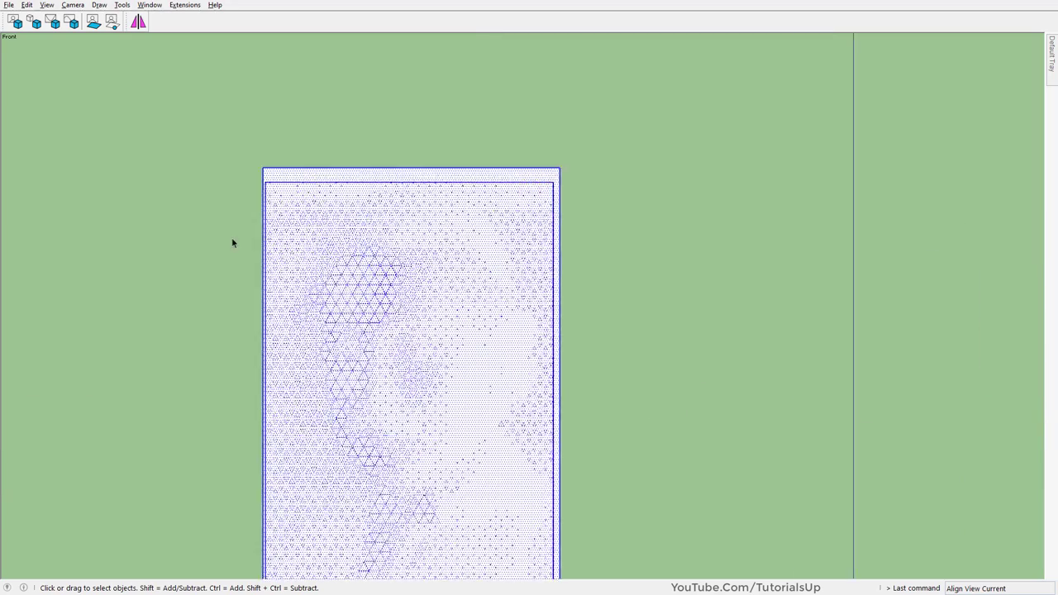
# Move the portrait mesh onto the white rectangle, then orbit back to a tilted view.
pyautogui.scroll(3, 322, 240)
pyautogui.scroll(-2, 452, 186)
pyautogui.scroll(2, 438, 79)
pyautogui.press('m')
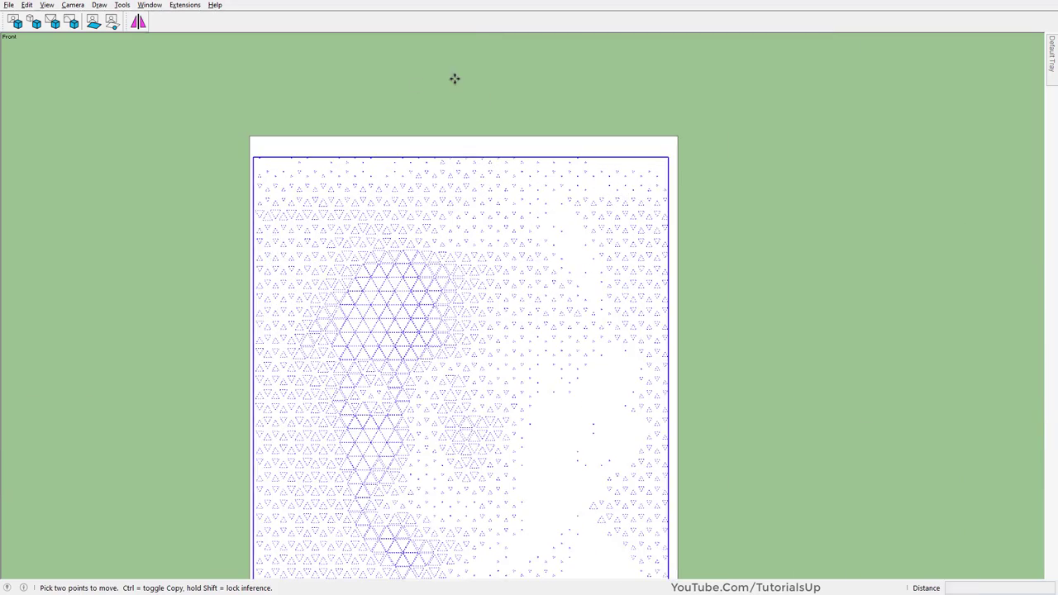
pyautogui.scroll(-2, 458, 81)
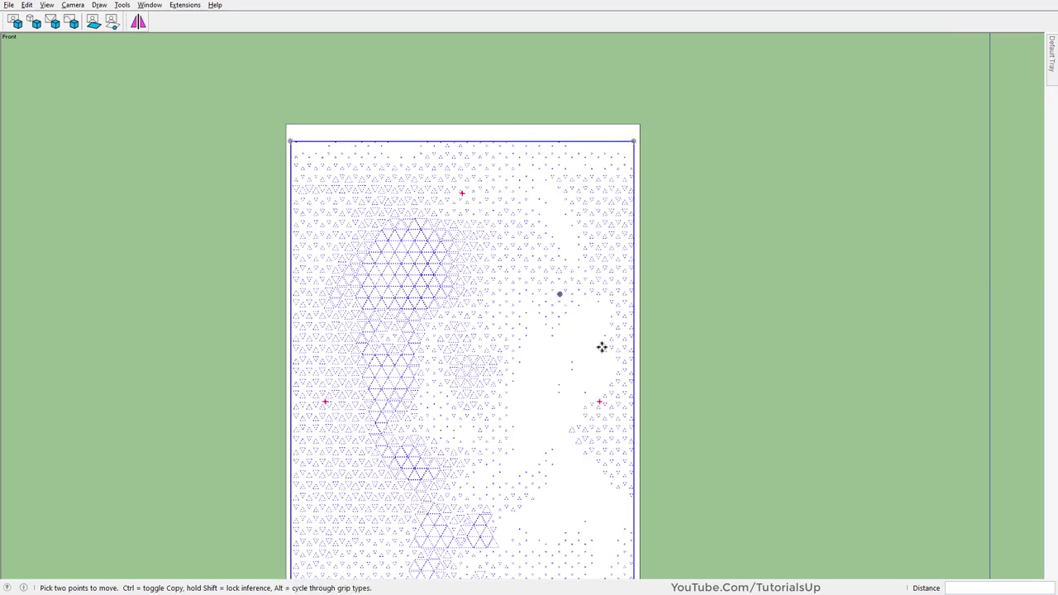
pyautogui.scroll(-1, 603, 347)
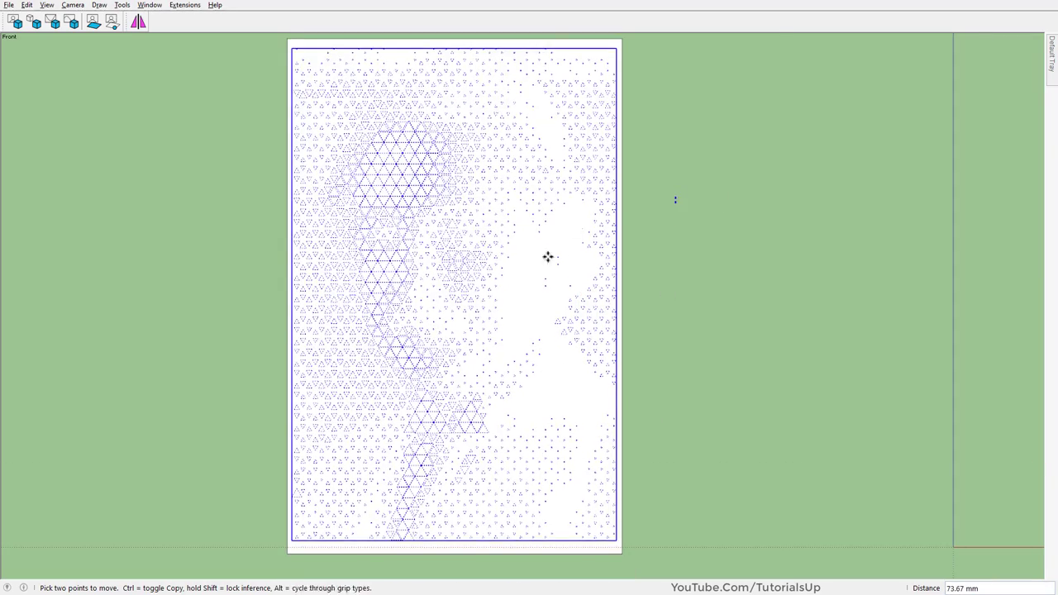
pyautogui.press('space')
pyautogui.moveTo(548, 255)
pyautogui.mouseDown(button='middle')
pyautogui.moveTo(633, 141)
pyautogui.moveTo(721, 266)
pyautogui.mouseUp(button='middle')
pyautogui.scroll(2, 479, 220)
# Inside the triangle component, unhide the portrait's hidden triangle edges, then close the component.
pyautogui.doubleClick(478, 221)
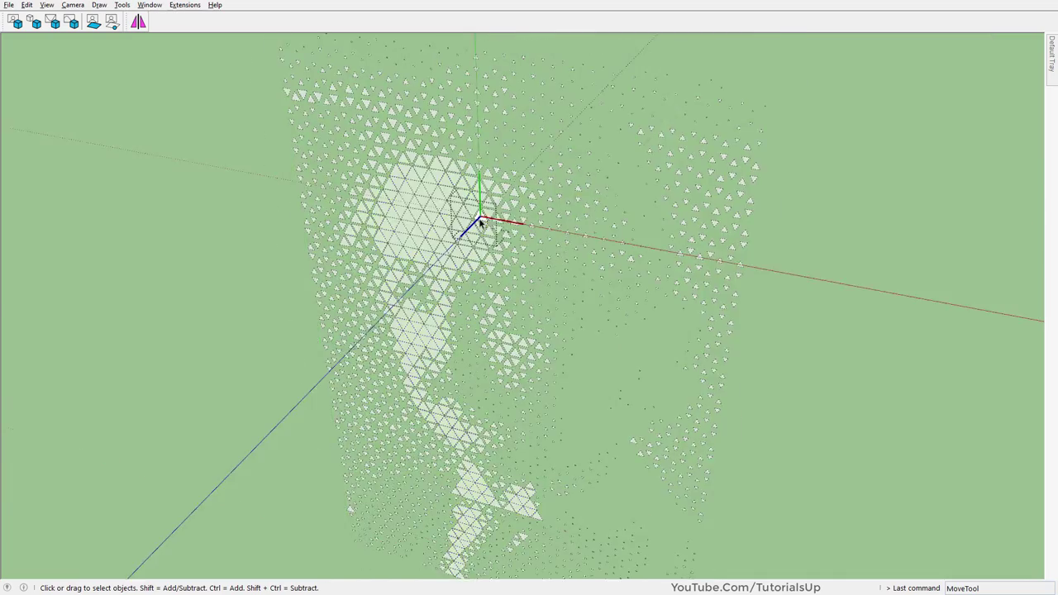
pyautogui.scroll(5, 479, 221)
pyautogui.rightClick(493, 205)
pyautogui.click(542, 45)
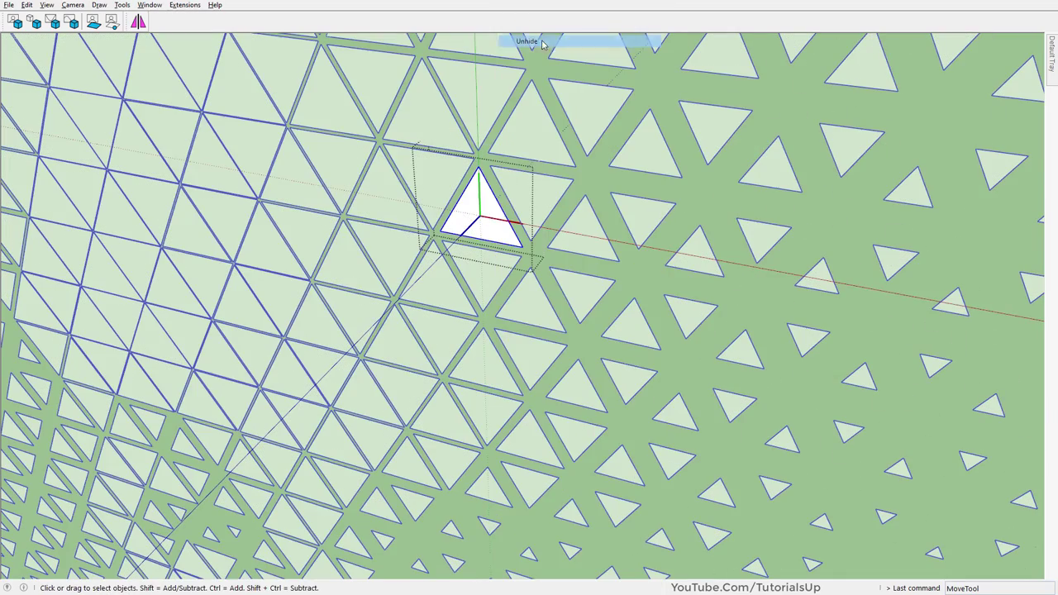
pyautogui.press('Escape')
pyautogui.scroll(-5, 465, 219)
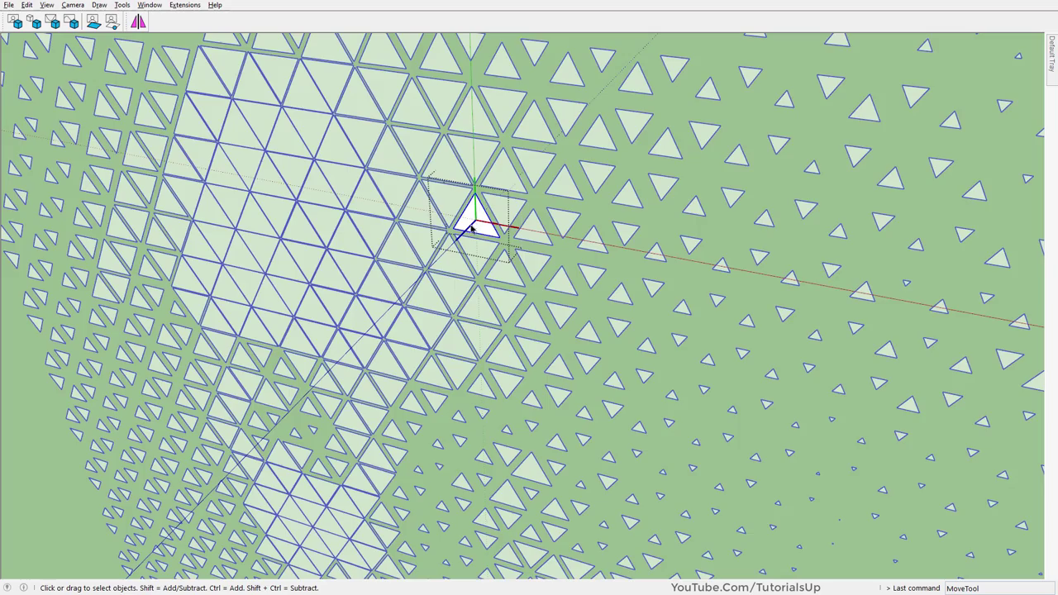
pyautogui.scroll(-3, 465, 219)
pyautogui.scroll(-3, 464, 219)
pyautogui.click(452, 207)
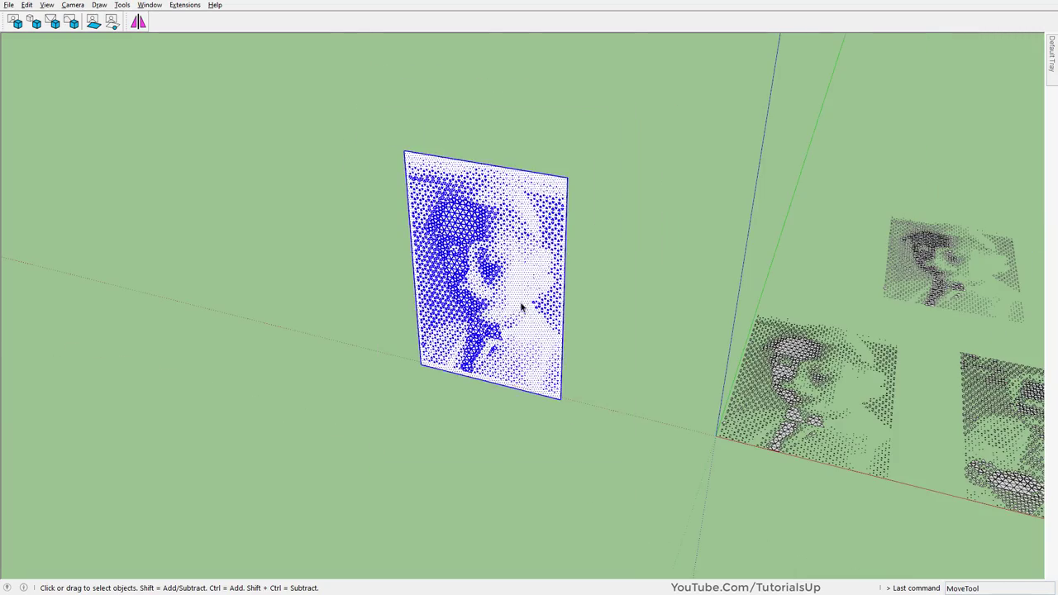
# Explode the component so the Einstein triangles merge into the white panel face.
pyautogui.scroll(3, 521, 307)
pyautogui.rightClick(516, 281)
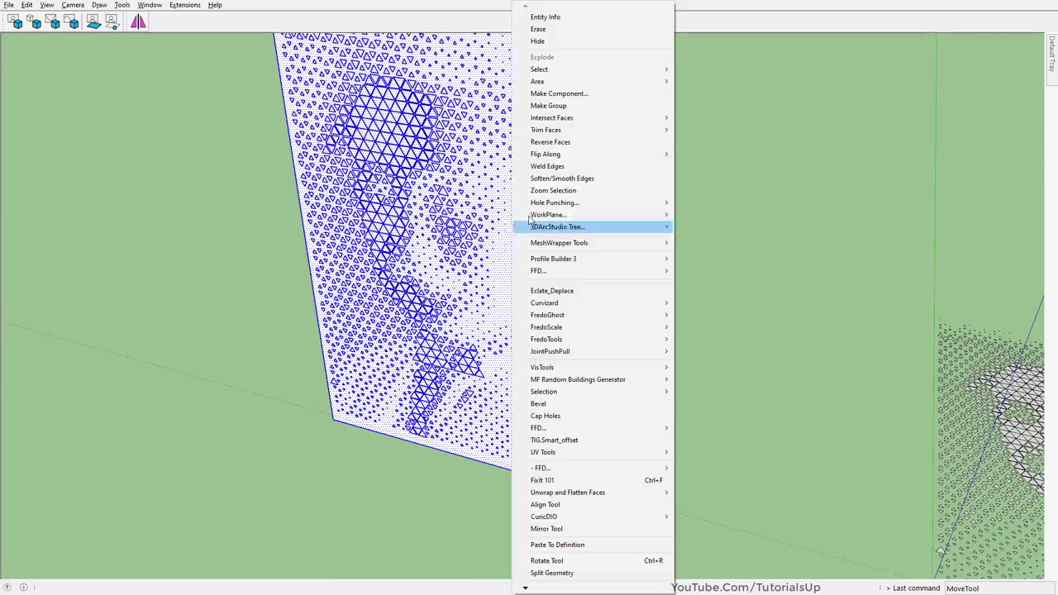
pyautogui.click(565, 107)
pyautogui.scroll(1, 484, 193)
pyautogui.scroll(2, 496, 203)
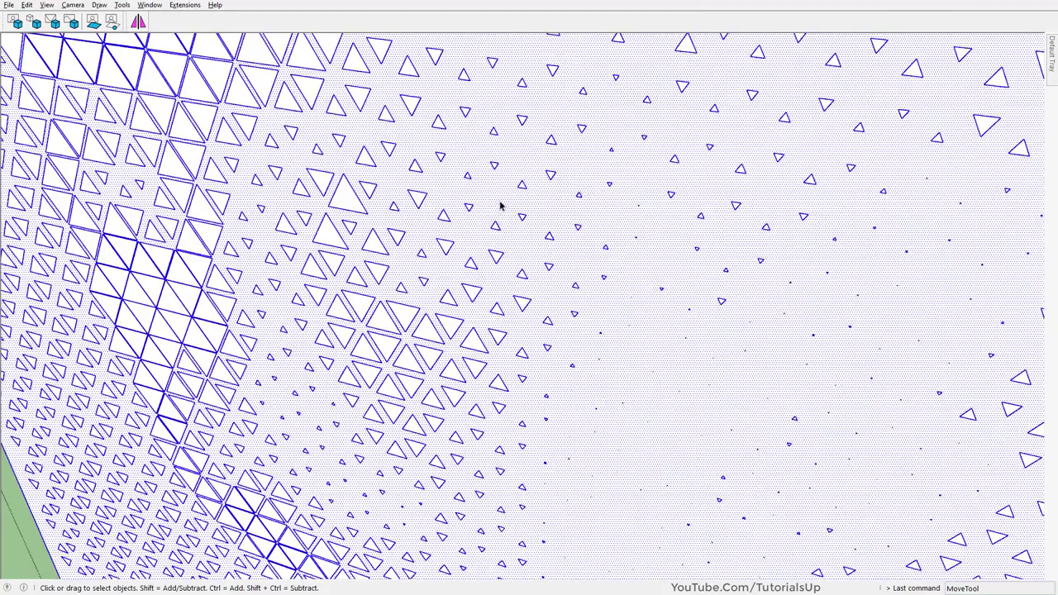
pyautogui.scroll(2, 501, 206)
# Select all triangle faces sharing the same material and erase them, leaving triangular holes.
pyautogui.click(501, 205)
pyautogui.rightClick(500, 205)
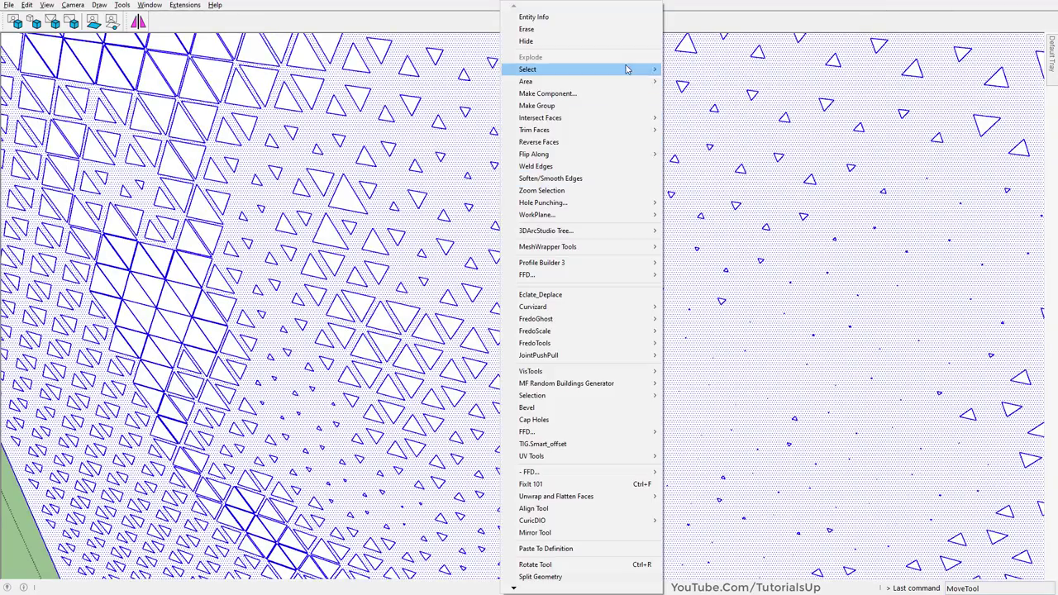
pyautogui.click(724, 124)
pyautogui.scroll(-3, 437, 146)
pyautogui.scroll(2, 389, 147)
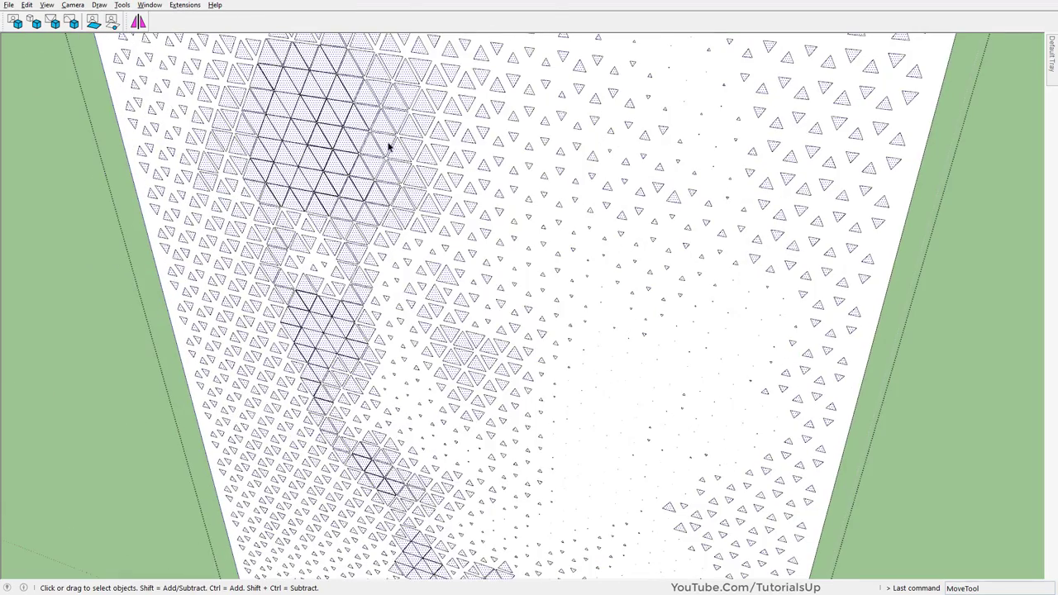
pyautogui.rightClick(389, 146)
pyautogui.click(452, 33)
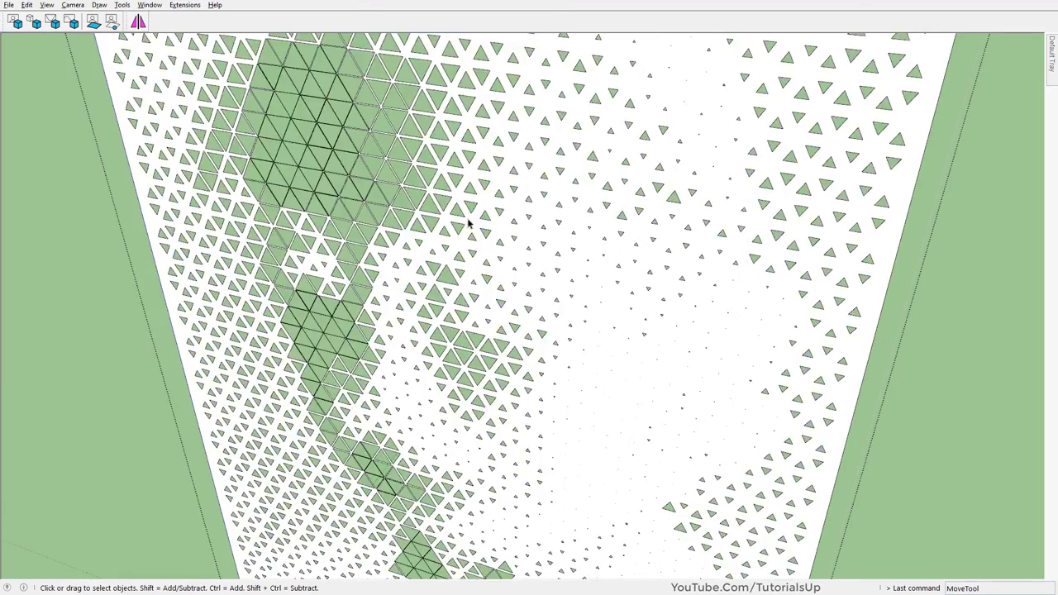
pyautogui.scroll(-3, 501, 245)
pyautogui.press('p')
pyautogui.scroll(4, 522, 312)
# Push/pull the holed panel face out so the triangles pass through its thickness.
pyautogui.moveTo(521, 313); pyautogui.dragTo(527, 314)
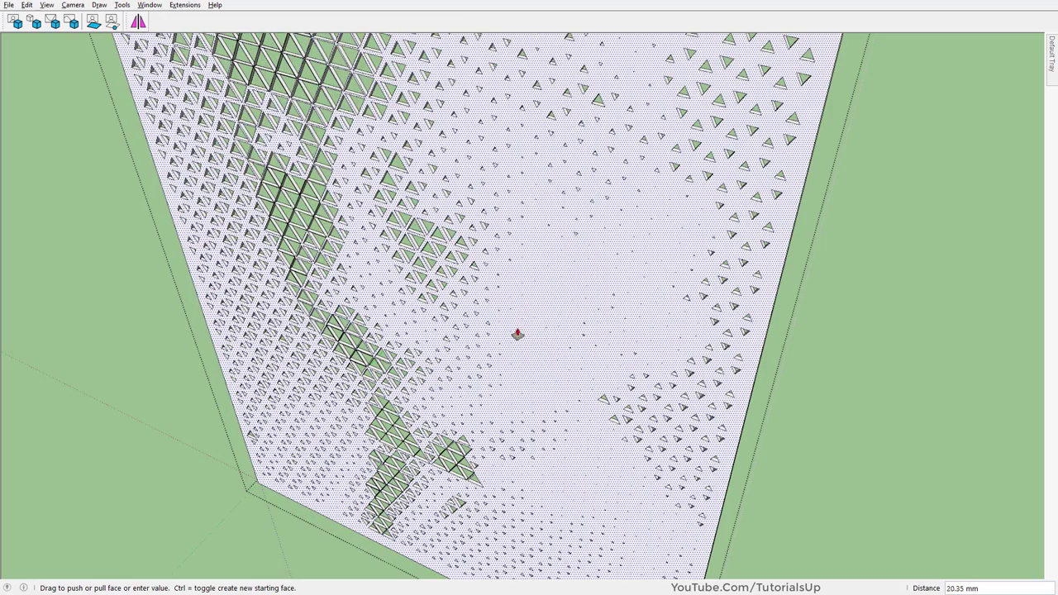
pyautogui.click(514, 333)
pyautogui.scroll(-5, 514, 334)
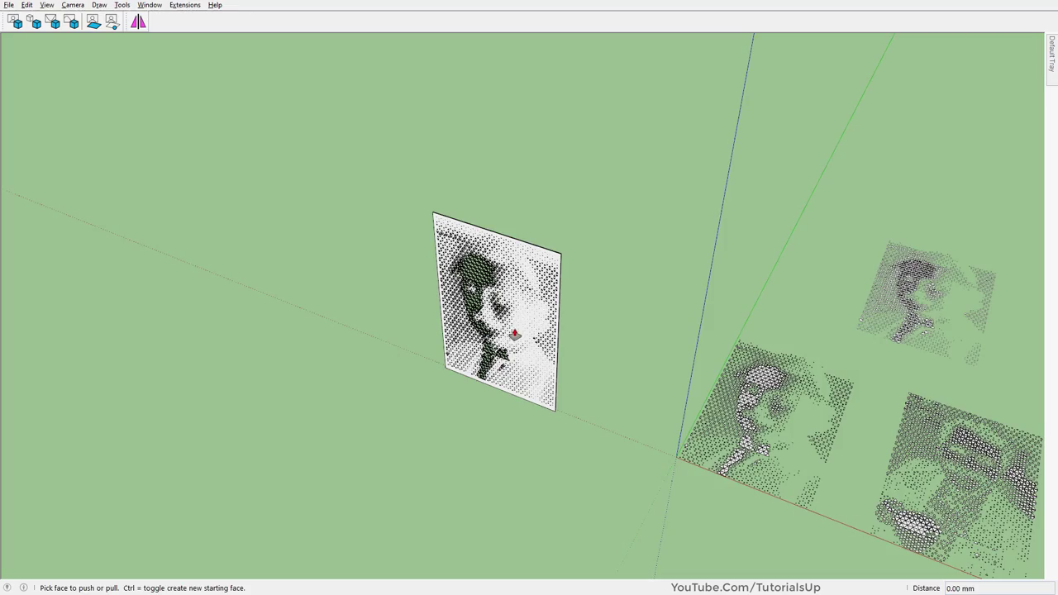
# Orbit around the perforated panel to check the holes, then zoom out to view all panels.
pyautogui.press('space')
pyautogui.scroll(4, 543, 334)
pyautogui.scroll(3, 610, 297)
pyautogui.moveTo(609, 297); pyautogui.dragTo(748, 289, button='middle')
pyautogui.scroll(-4, 489, 353)
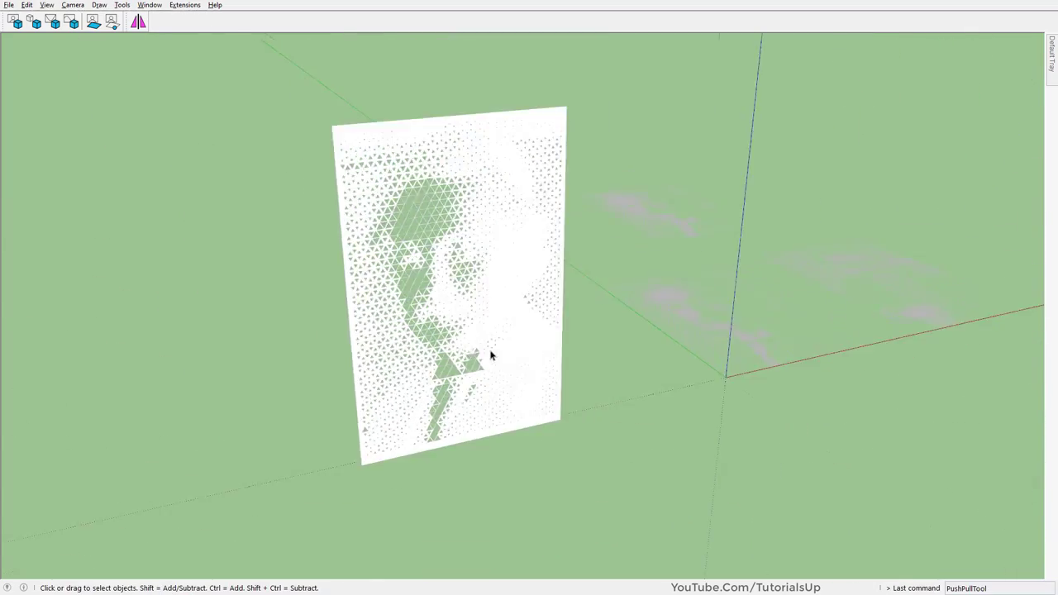
pyautogui.moveTo(490, 354)
pyautogui.mouseDown(button='middle')
pyautogui.moveTo(267, 354)
pyautogui.moveTo(474, 262)
pyautogui.mouseUp(button='middle')
pyautogui.scroll(5, 381, 301)
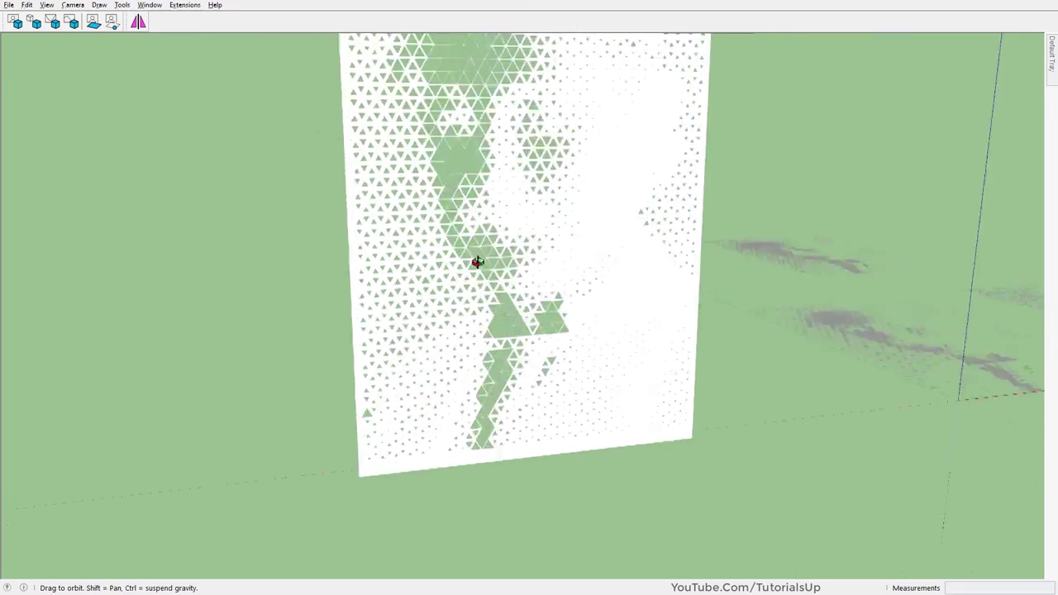
pyautogui.scroll(-4, 581, 220)
pyautogui.moveTo(581, 219); pyautogui.dragTo(279, 385, button='middle')
pyautogui.scroll(-2, 279, 385)
pyautogui.moveTo(496, 397); pyautogui.dragTo(551, 420, button='middle')
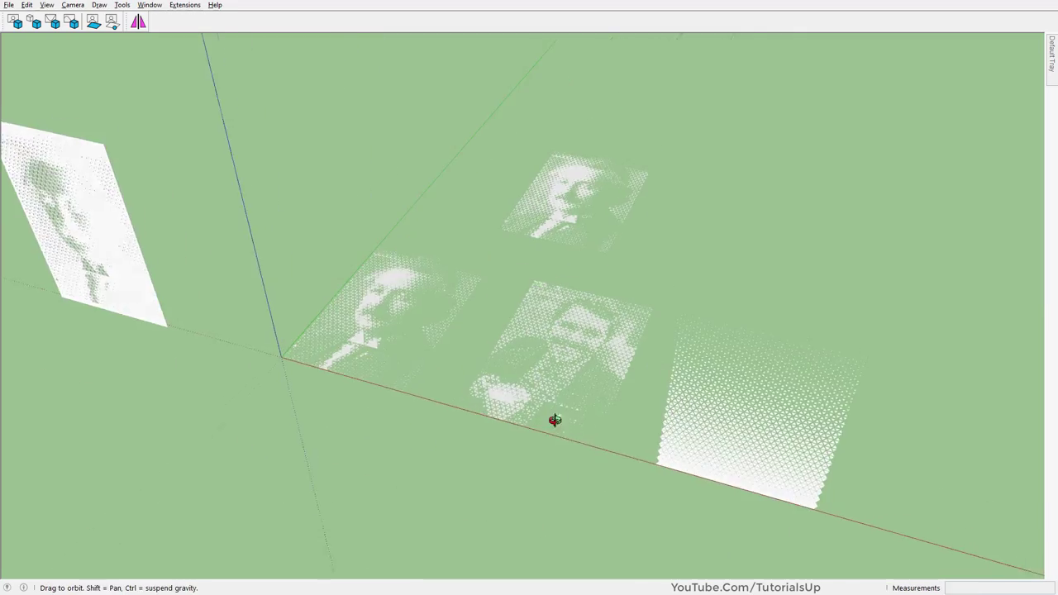